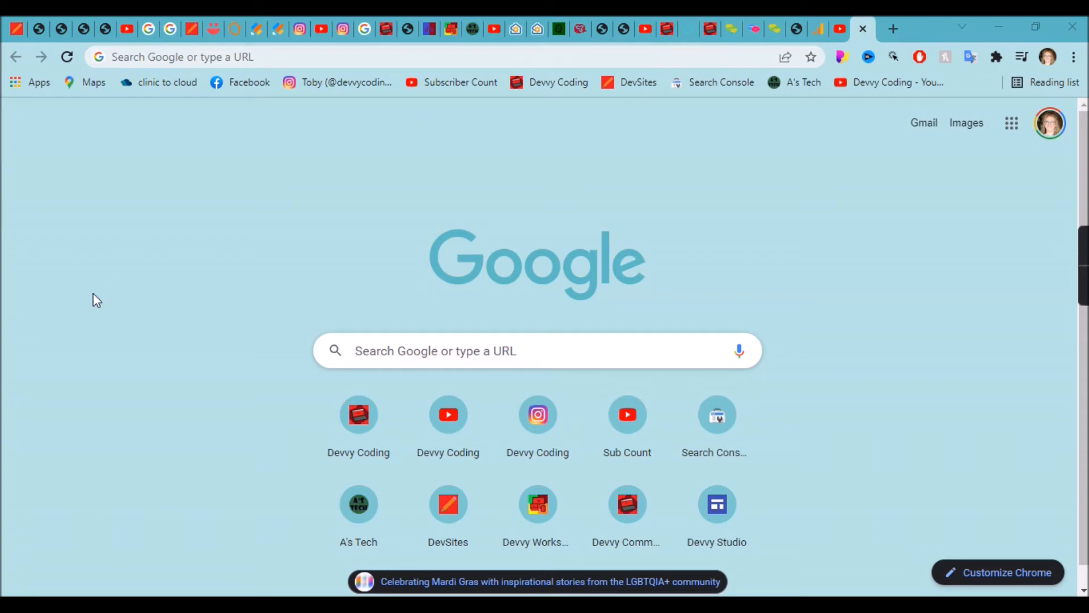
# - Launch Visual Studio Code from the installed programs listed under V
pyautogui.press('super')
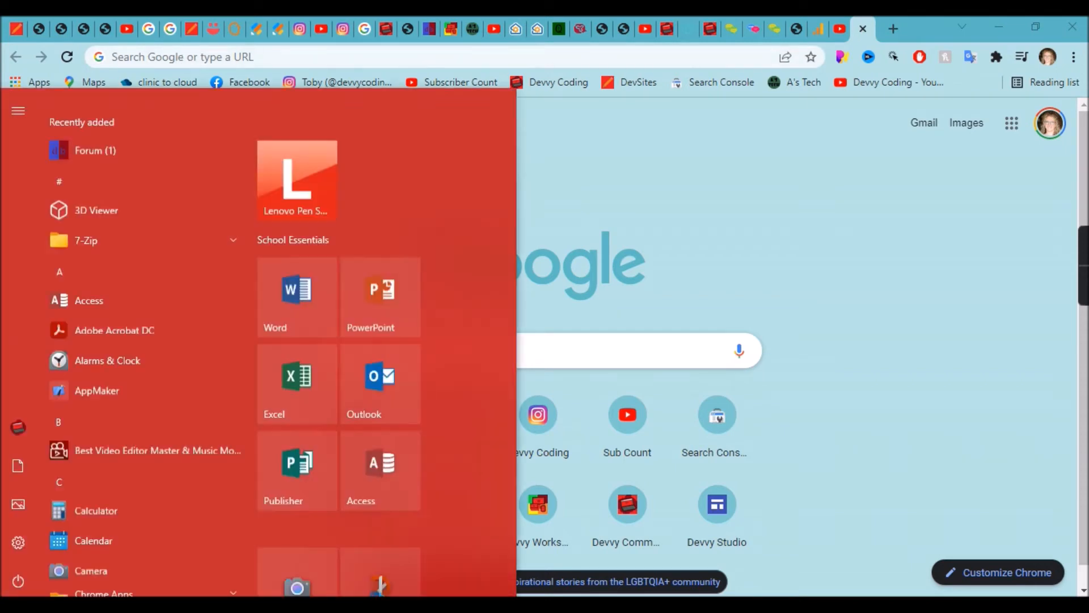
pyautogui.click(72, 164)
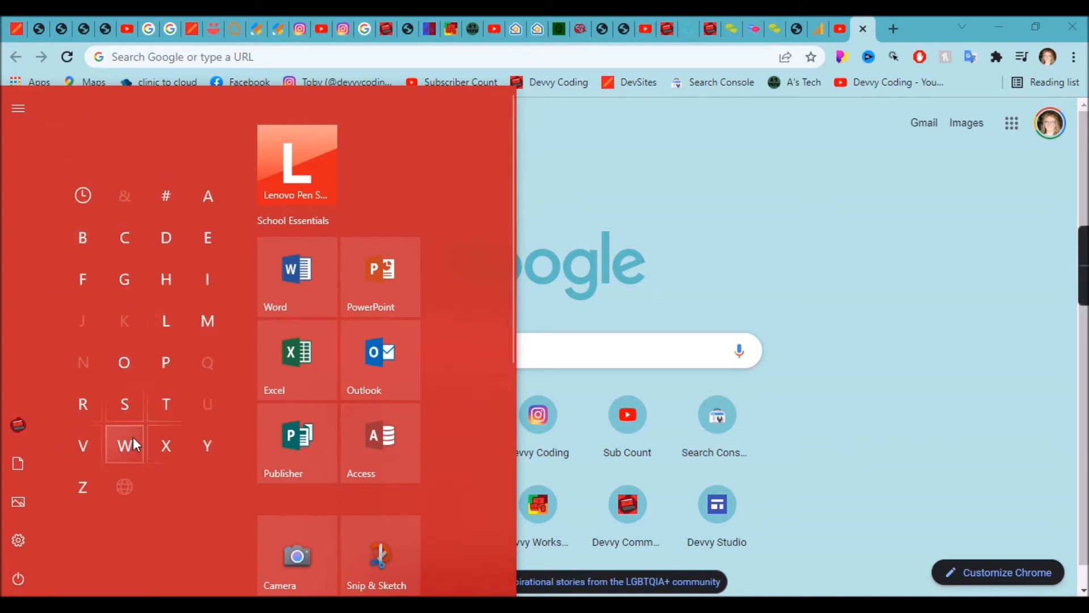
pyautogui.click(86, 442)
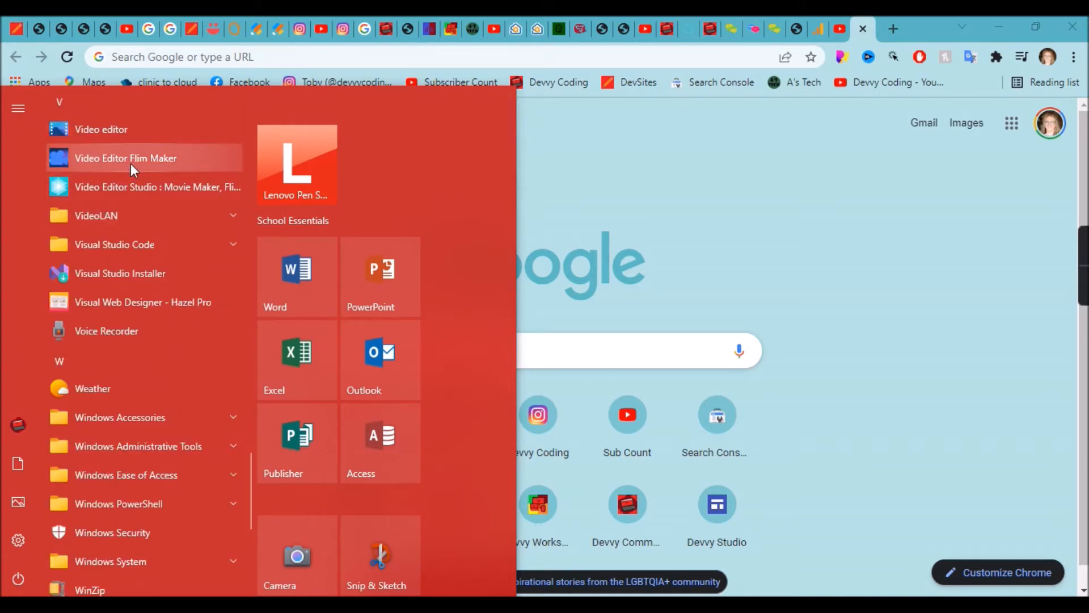
pyautogui.click(125, 240)
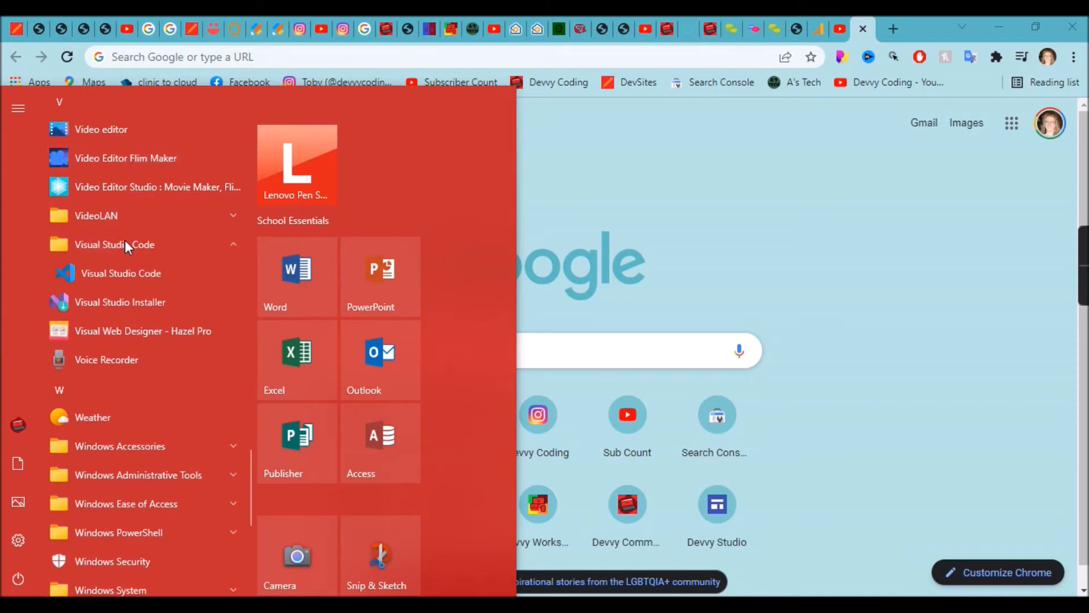
pyautogui.click(127, 281)
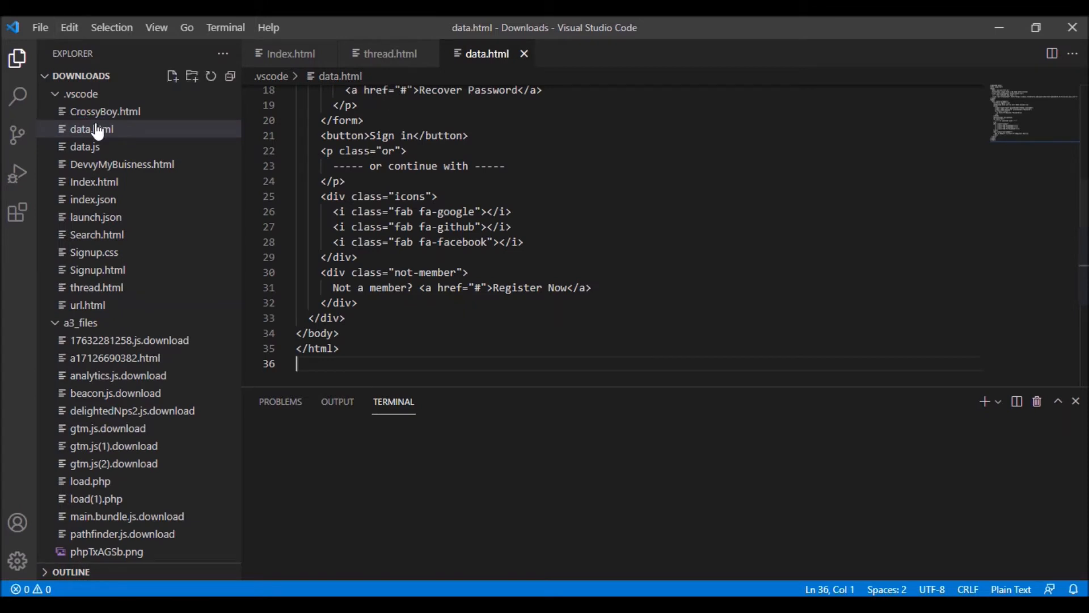
# - Create a new file named Demo.html in the .vscode folder
pyautogui.click(173, 78)
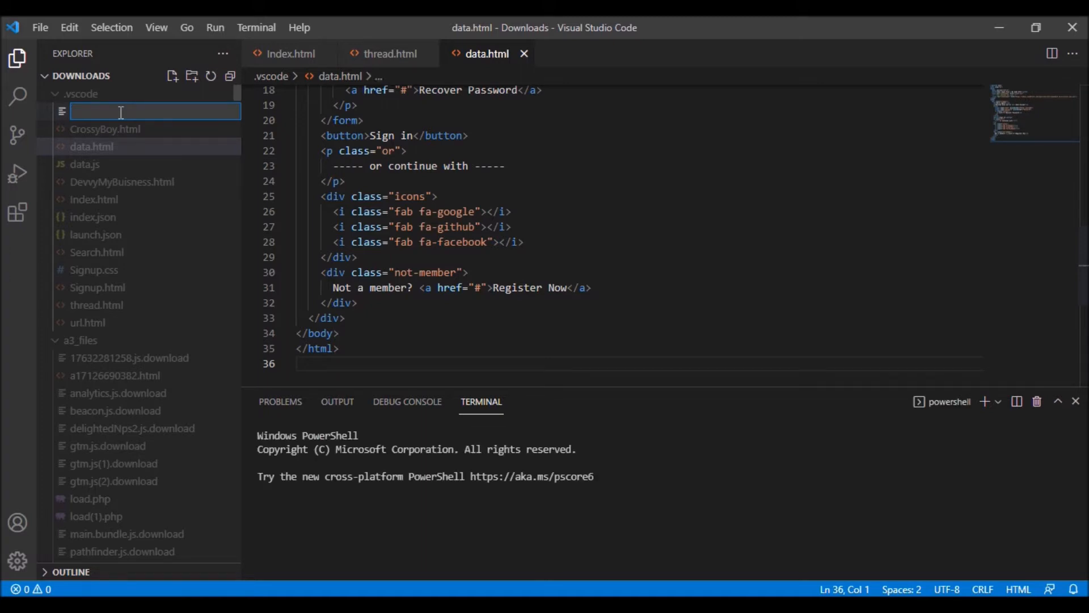
pyautogui.write('Demo')
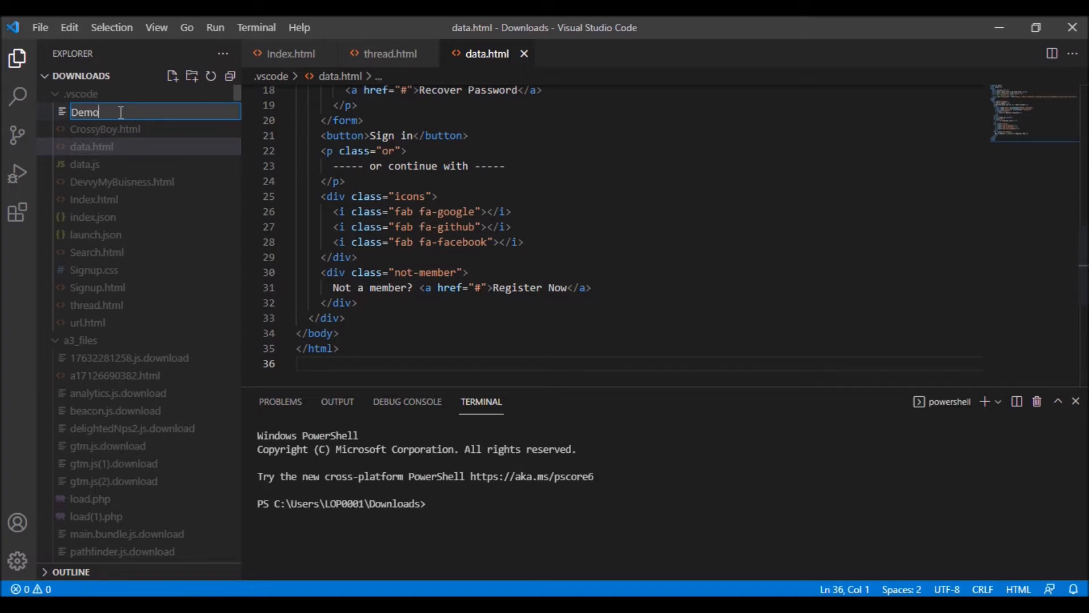
pyautogui.write('.html')
pyautogui.press('Return')
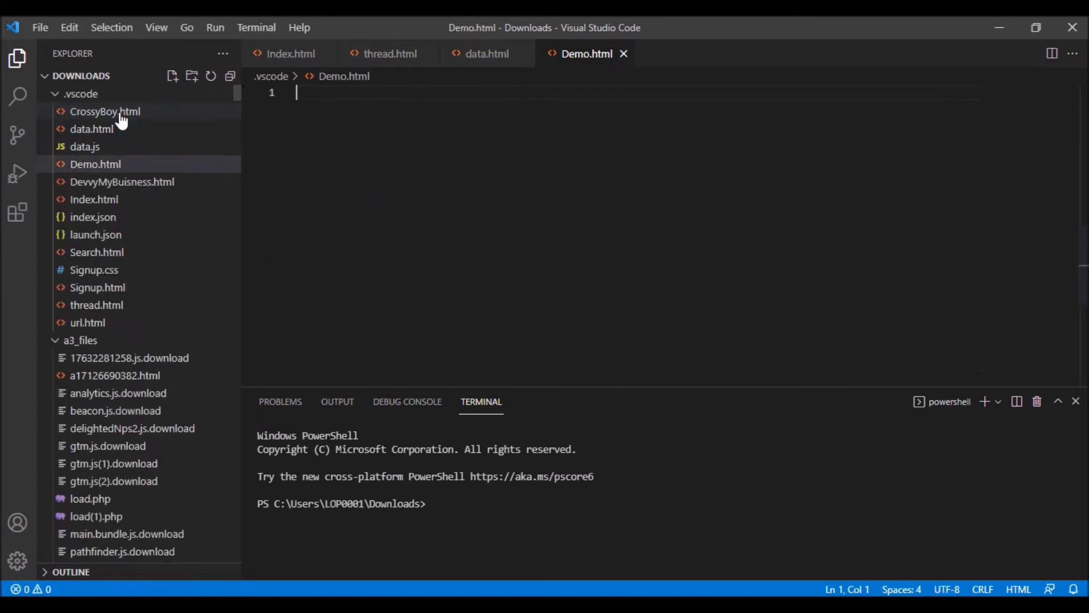
# - Write "Hello!" on the first line of Demo.html and leave a blank line below it
pyautogui.rightClick(389, 100)
pyautogui.click(372, 92)
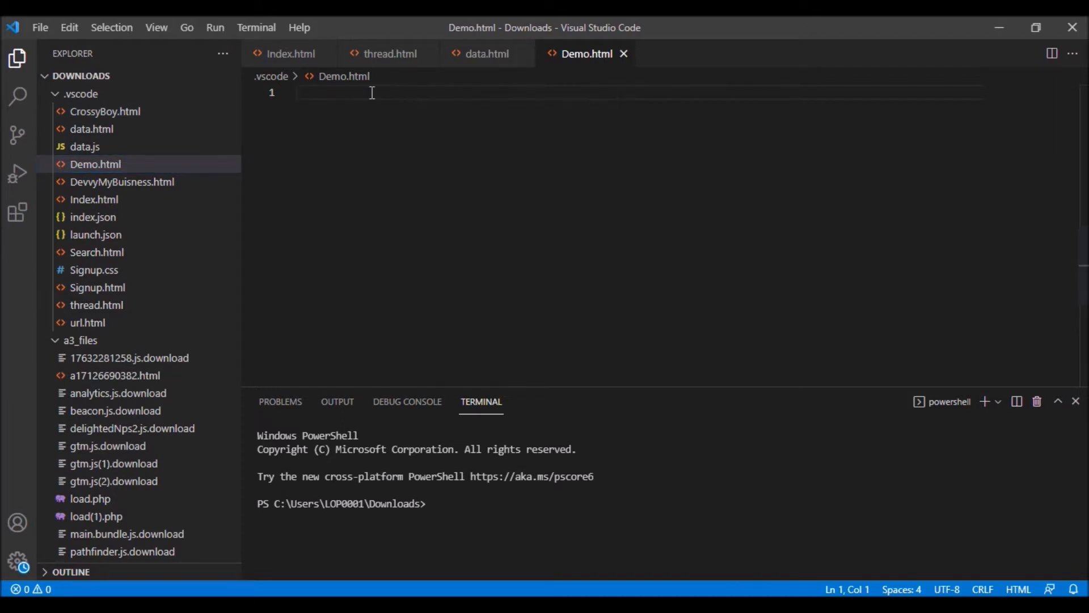
pyautogui.write('Hello ')
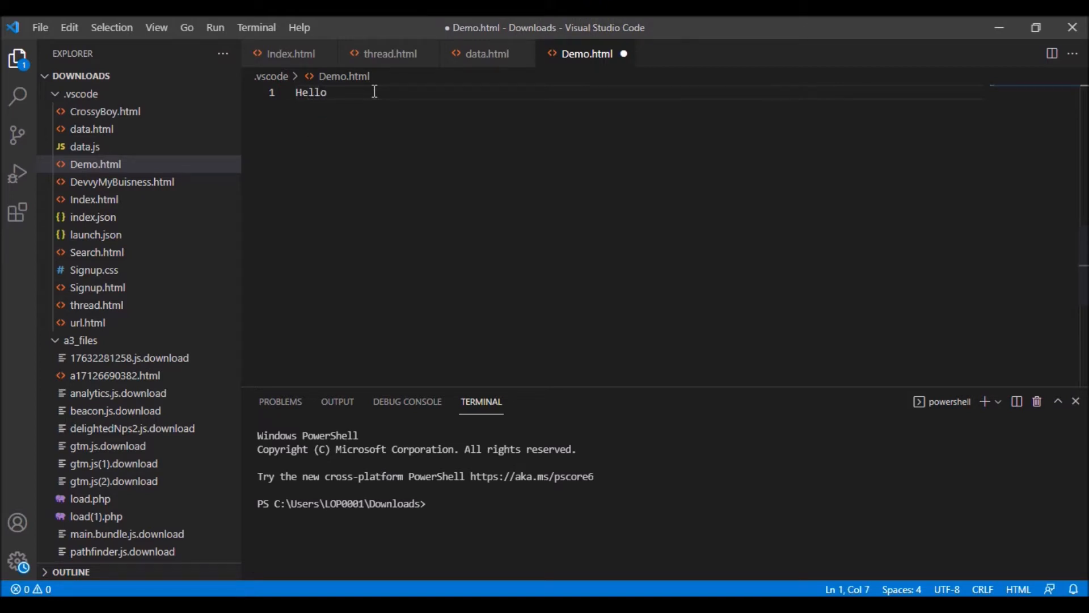
pyautogui.write('Su')
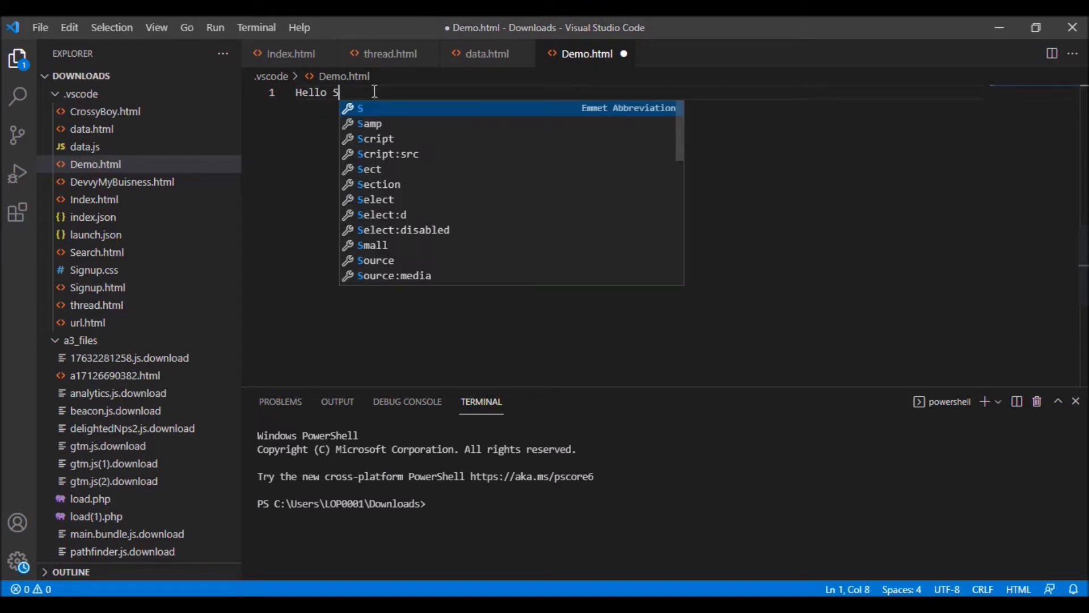
pyautogui.press('BackSpace')
pyautogui.press('BackSpace')
pyautogui.press('BackSpace')
pyautogui.press('BackSpace')
pyautogui.write('o!')
pyautogui.press('Return')
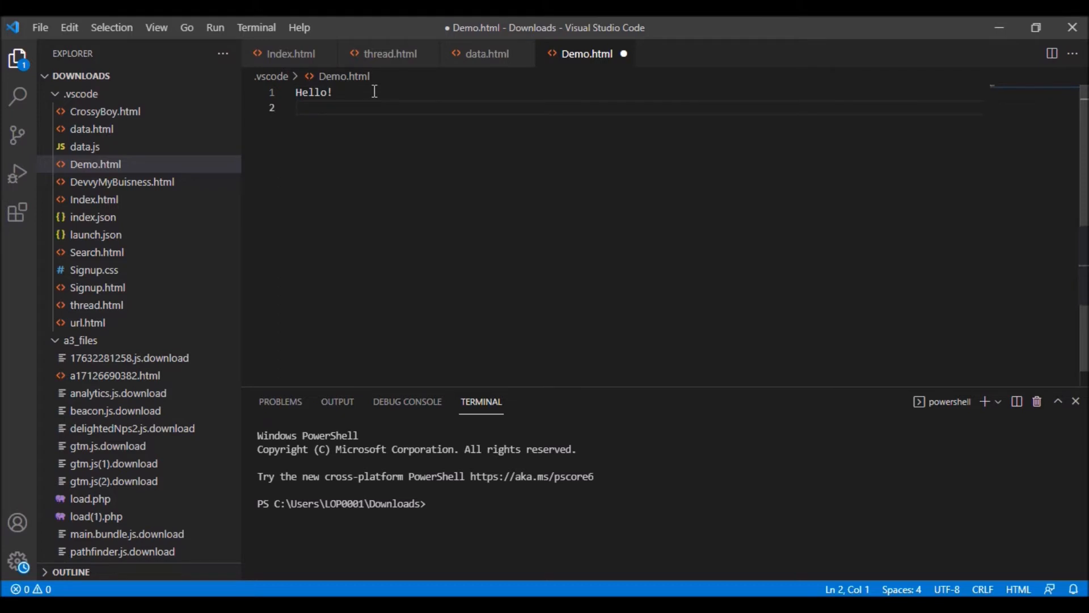
pyautogui.press('Return')
pyautogui.hotkey('alt', 'Tab')
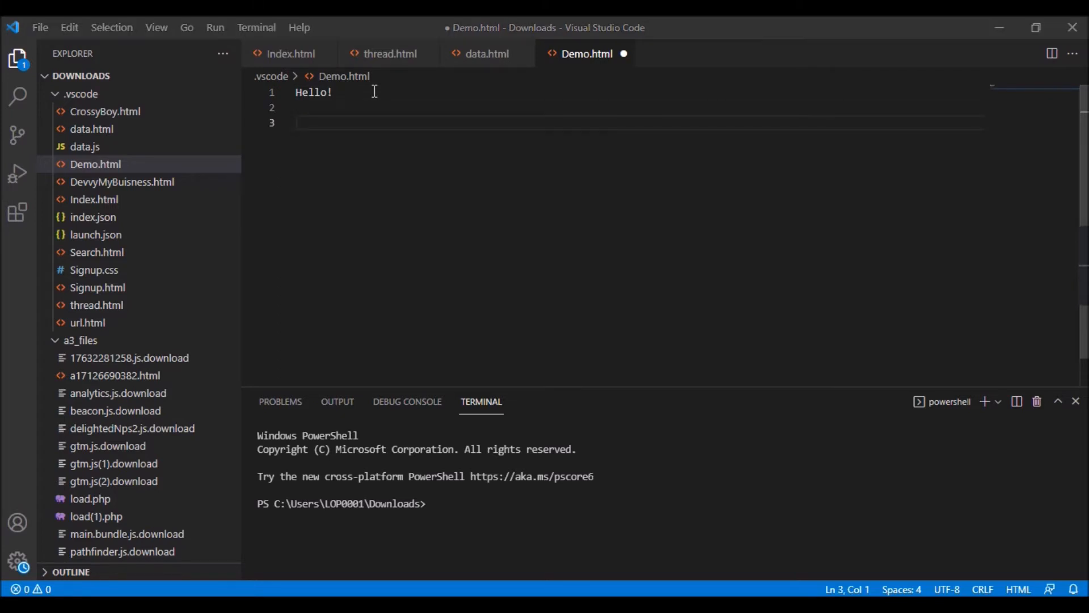
pyautogui.click(356, 121)
pyautogui.write('De')
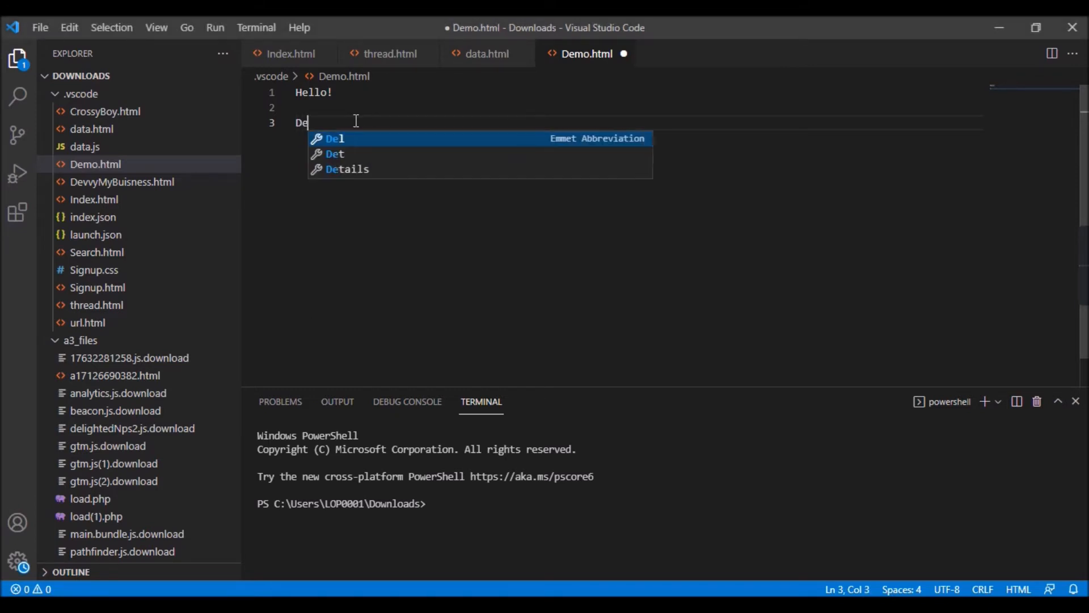
pyautogui.write('vvy ')
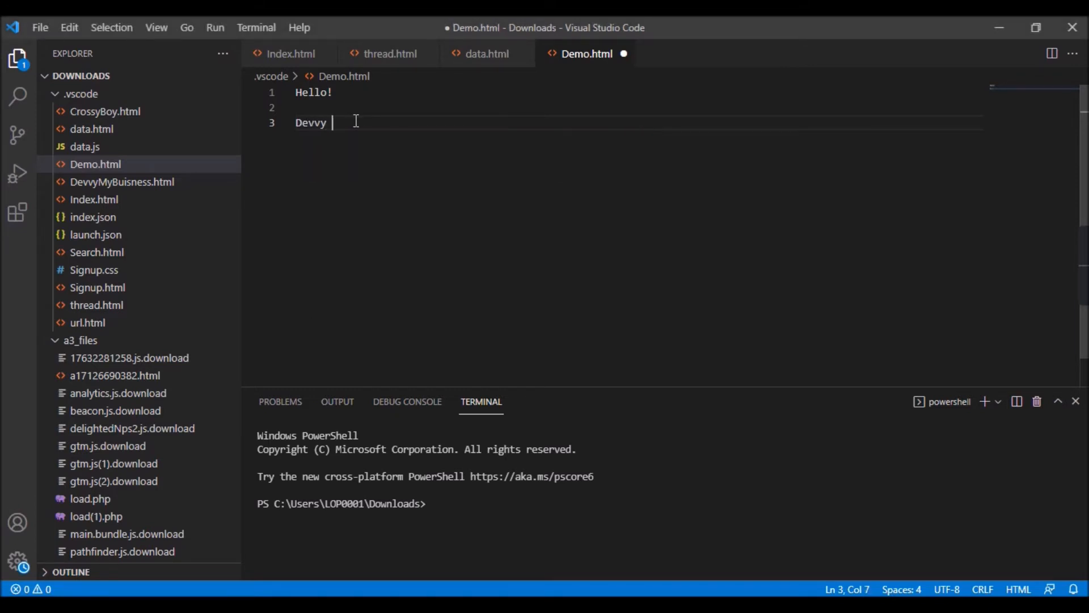
pyautogui.write('Coding: www.devvycoding.com.a')
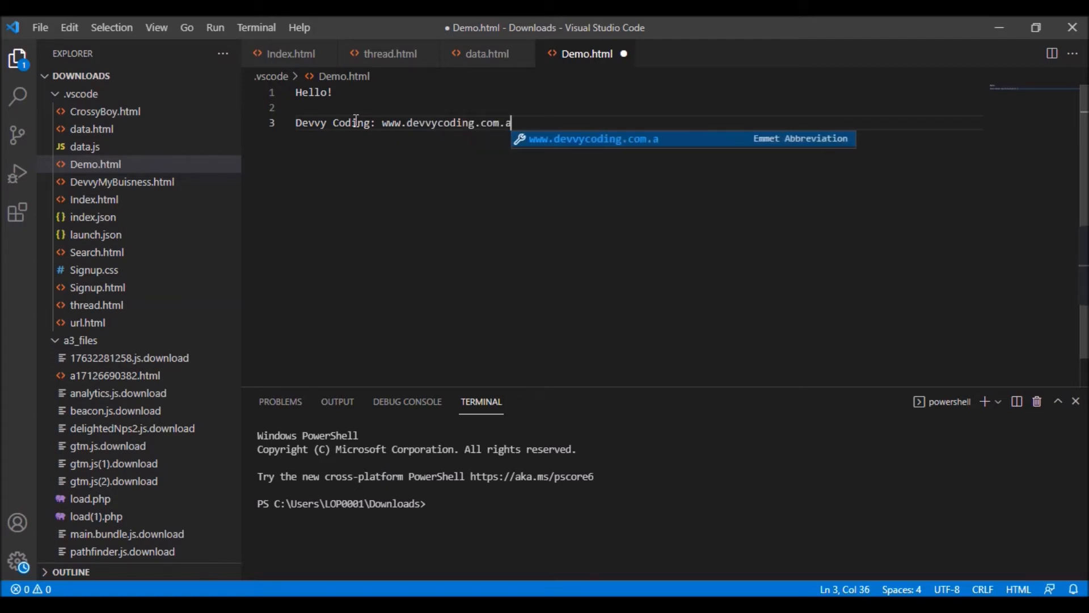
pyautogui.write('u')
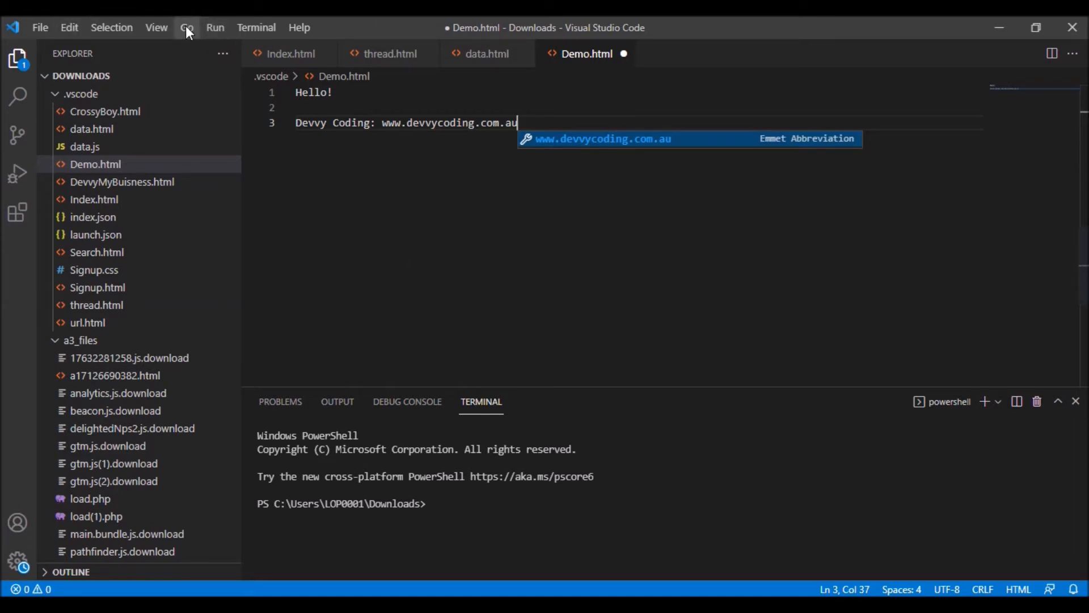
# - Run the project to launch a browser window and load demo.html there from its local Downloads/.vscode path
pyautogui.click(215, 28)
pyautogui.click(278, 53)
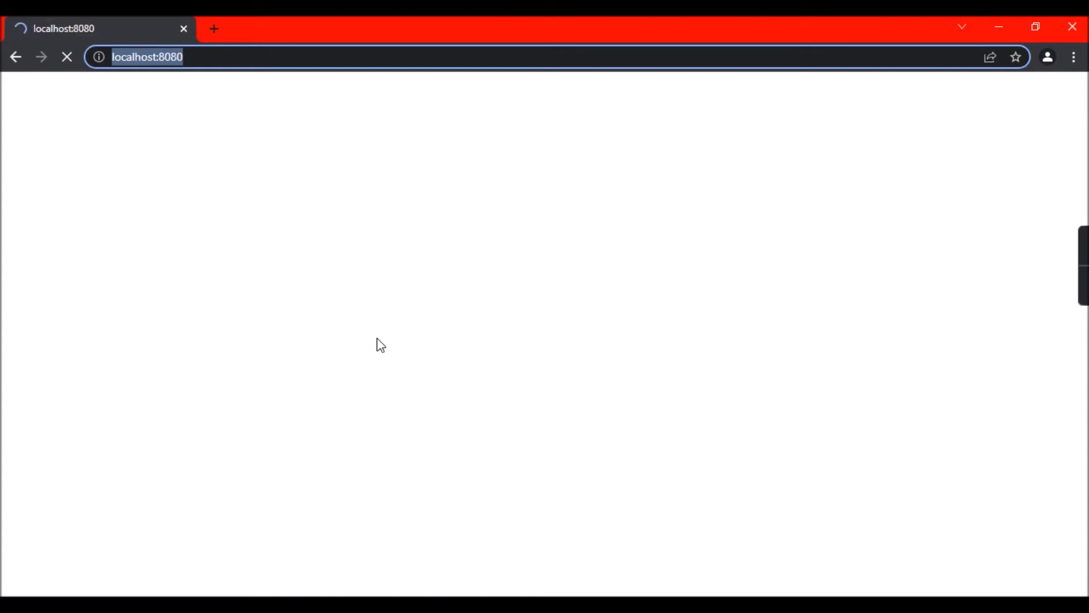
pyautogui.write('fi')
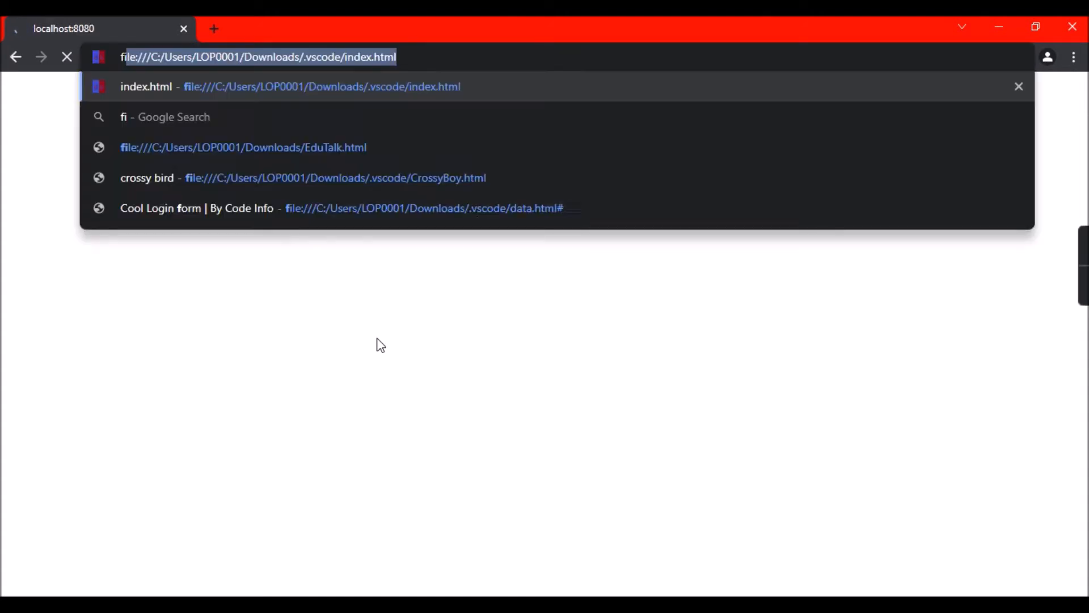
pyautogui.click(349, 67)
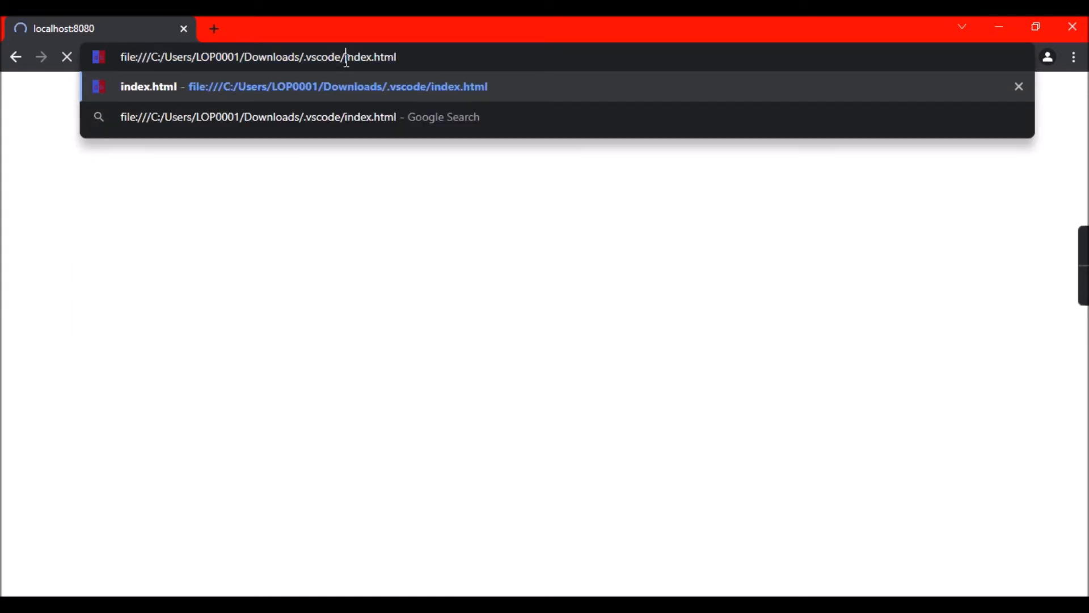
pyautogui.moveTo(347, 59); pyautogui.dragTo(546, 54)
pyautogui.write('dem')
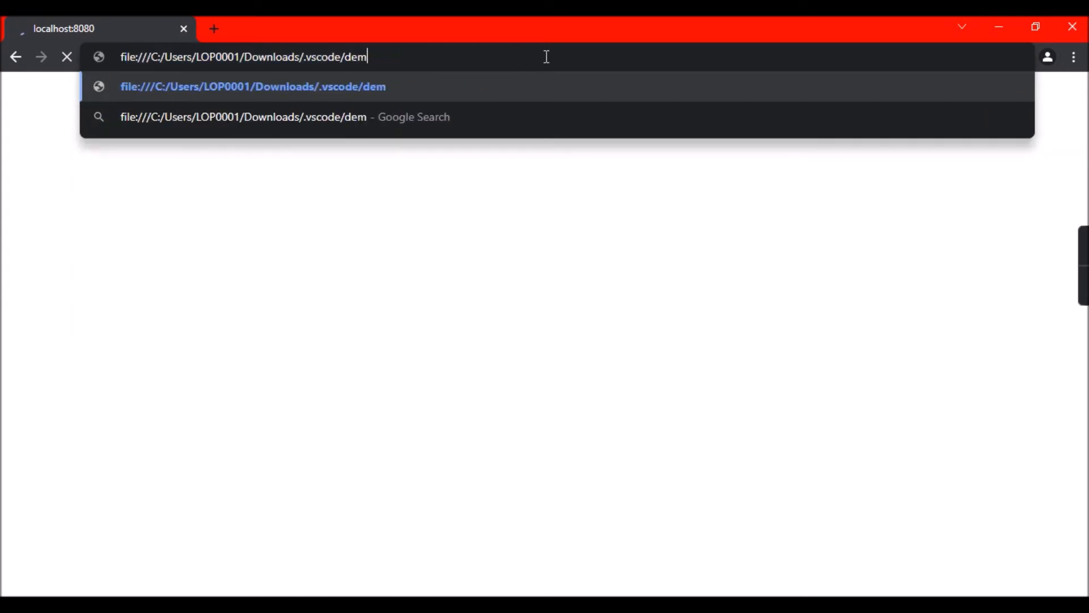
pyautogui.write('o.html')
pyautogui.press('Return')
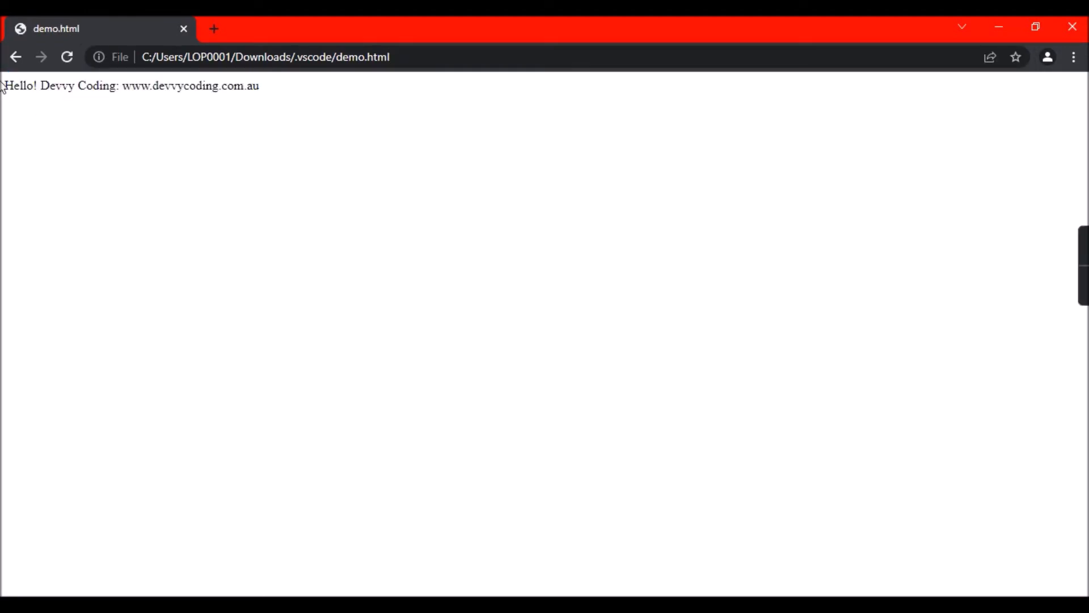
pyautogui.moveTo(5, 85); pyautogui.dragTo(233, 191)
pyautogui.click(233, 192)
pyautogui.doubleClick(22, 109)
pyautogui.click(340, 111)
# - Switch to the Chrome window with the empty new tab and open github.com
pyautogui.click(482, 605)
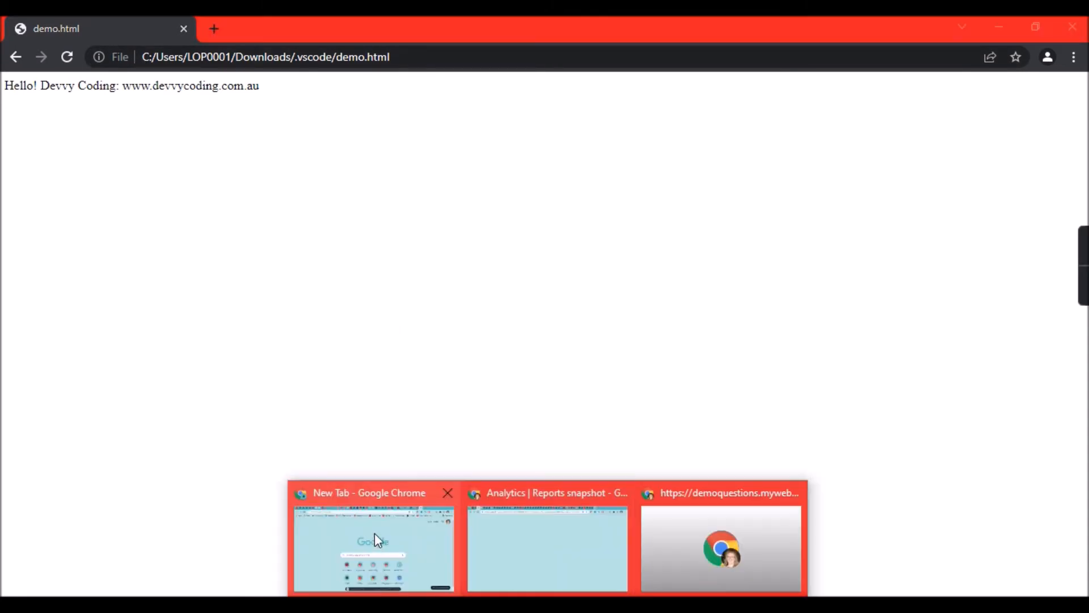
pyautogui.click(375, 532)
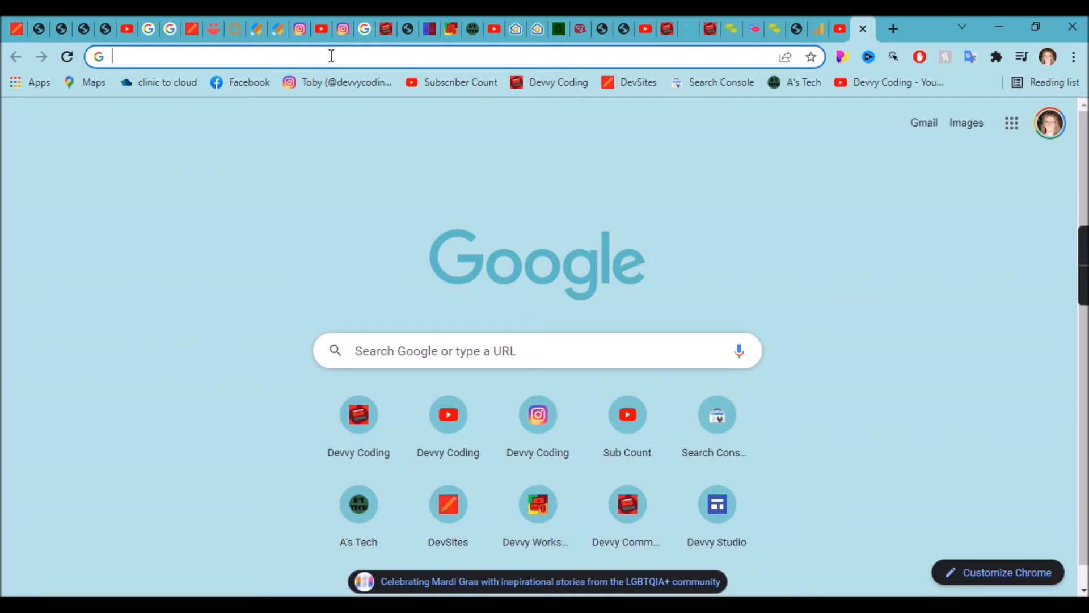
pyautogui.write('git')
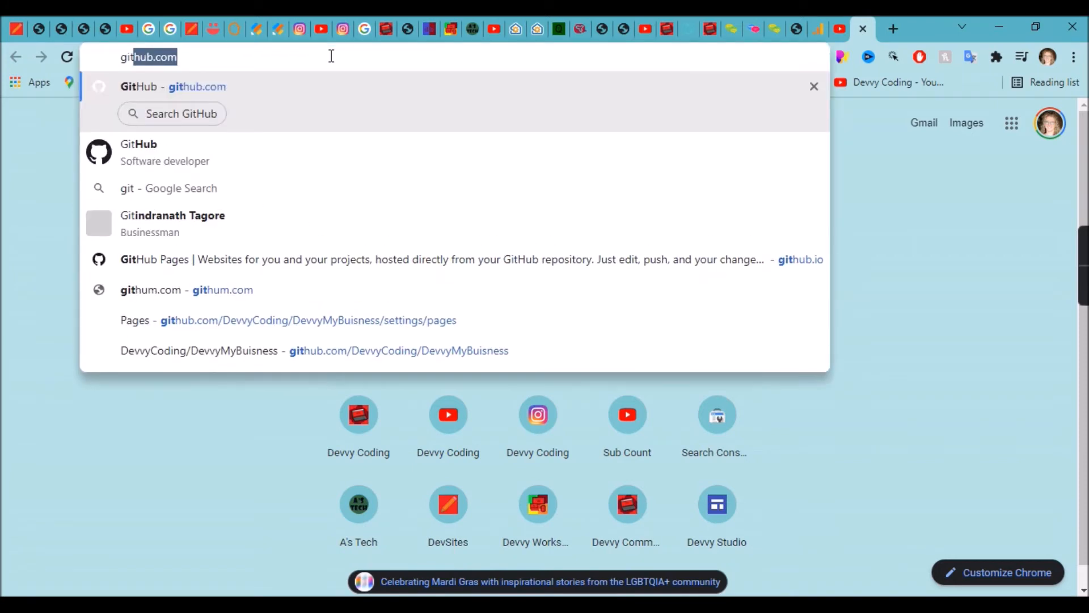
pyautogui.press('Return')
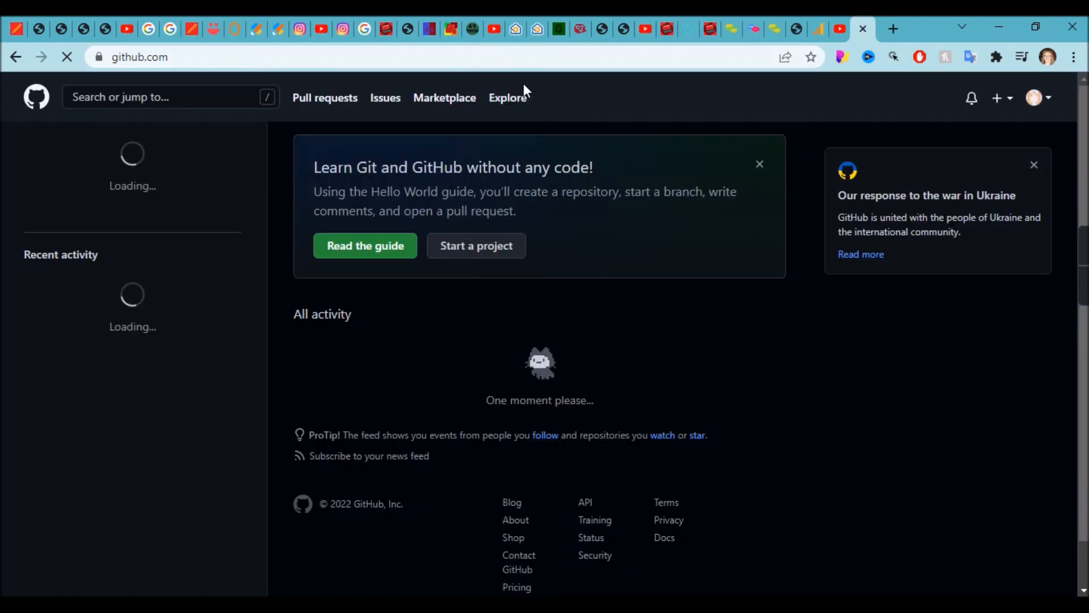
# - Create a new public GitHub repository named Demo with the README file option selected
pyautogui.click(1003, 99)
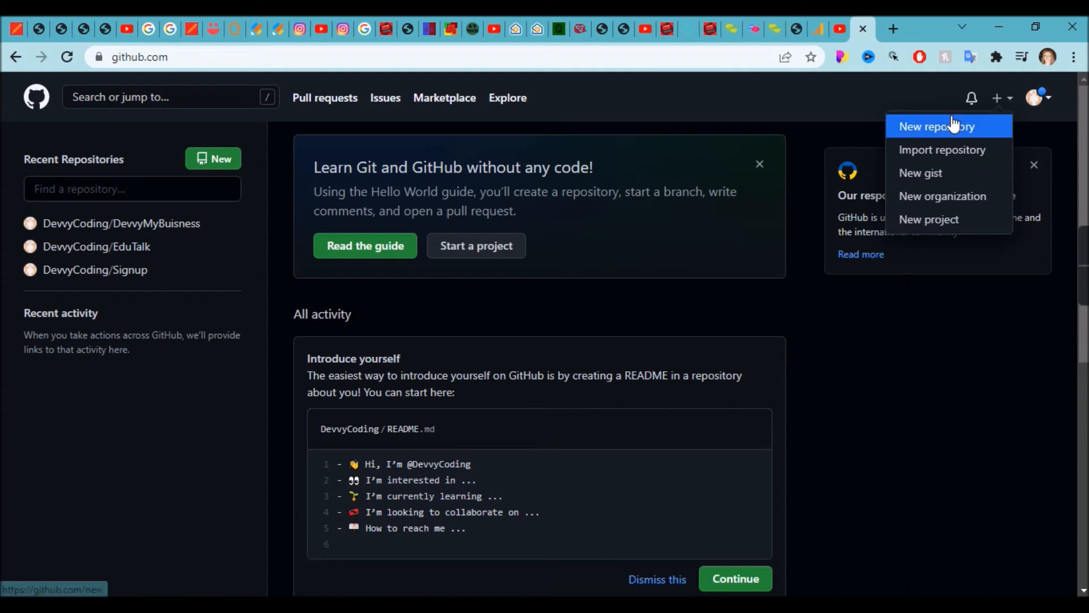
pyautogui.click(165, 179)
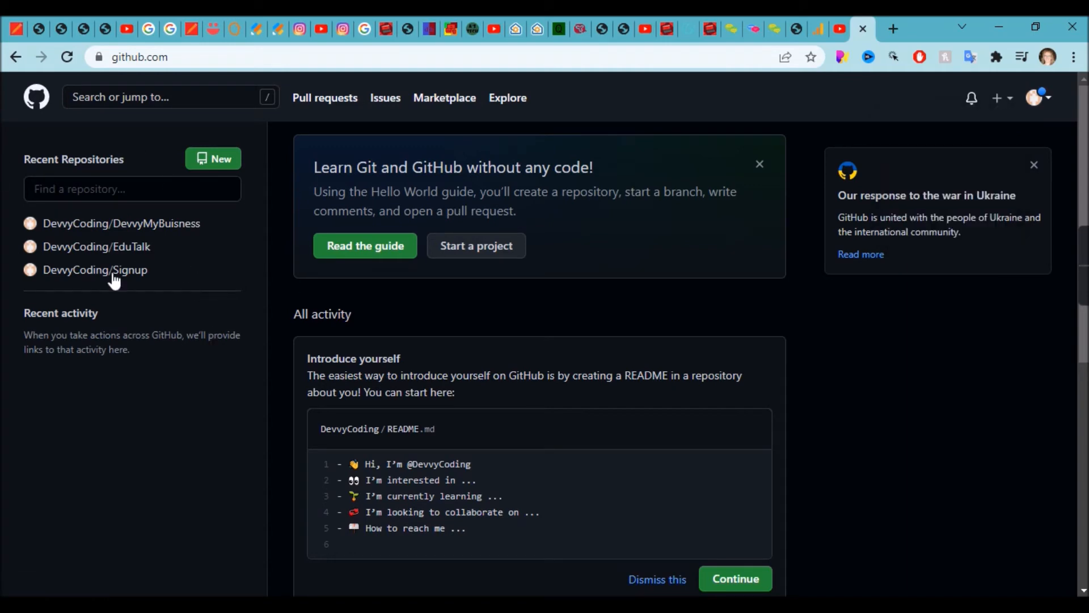
pyautogui.click(211, 164)
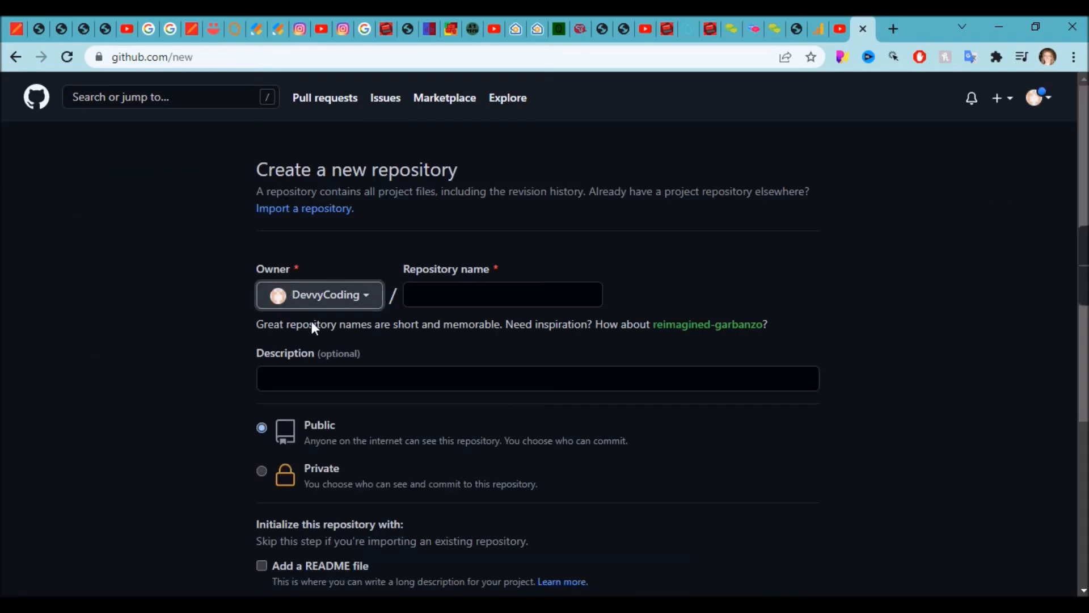
pyautogui.click(451, 294)
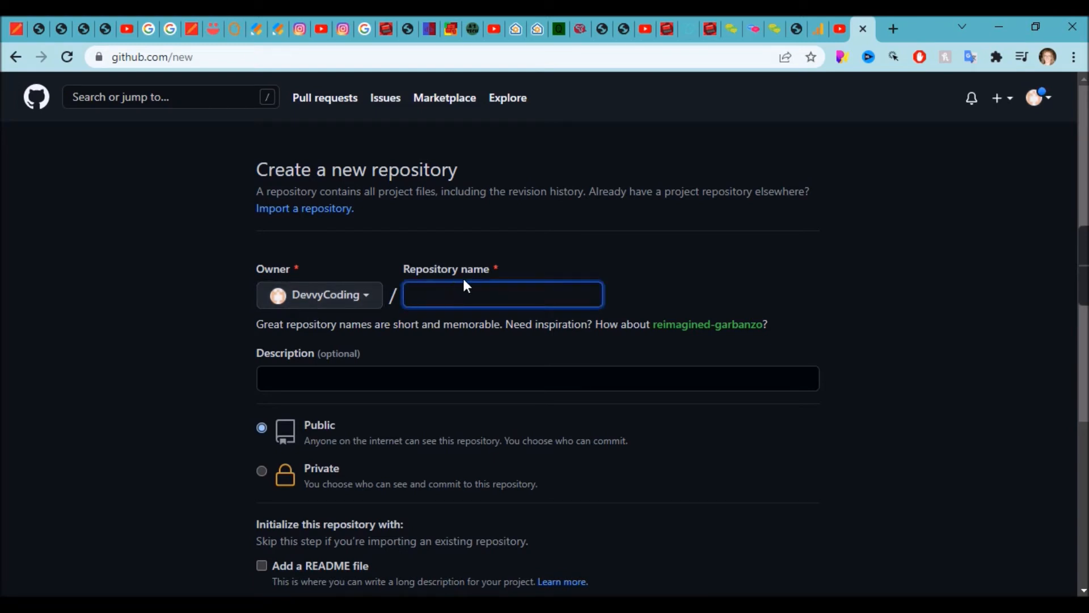
pyautogui.write('Demo')
pyautogui.scroll(-3, 462, 277)
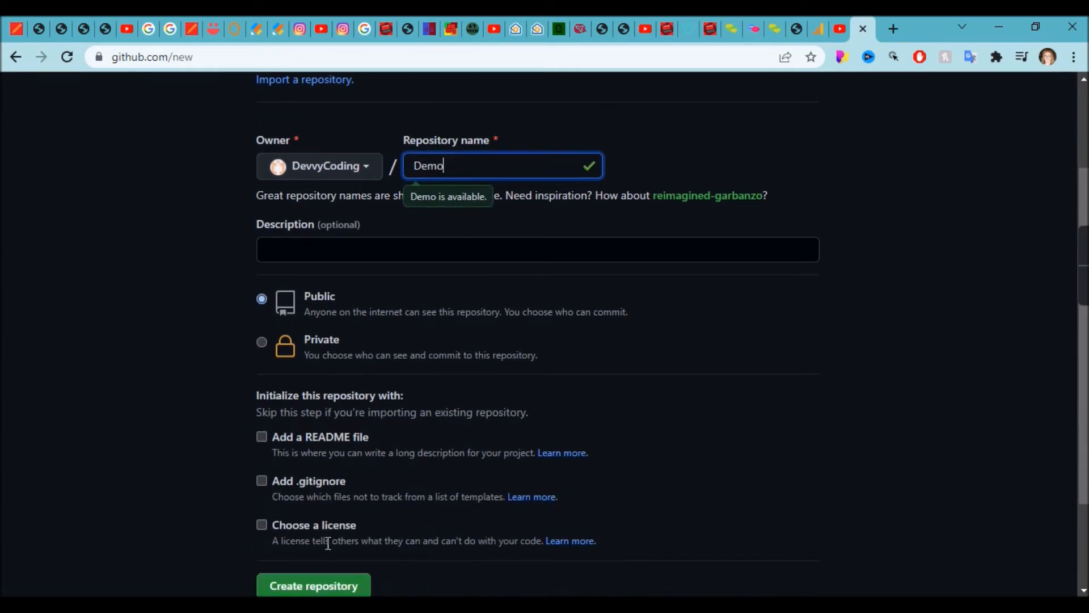
pyautogui.scroll(-1, 315, 522)
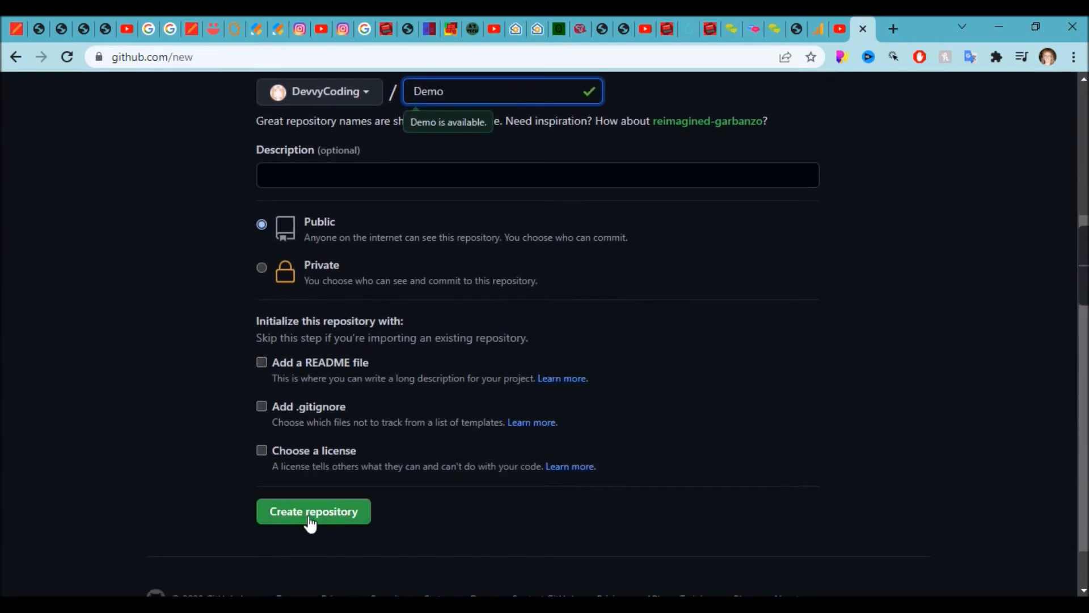
pyautogui.click(261, 363)
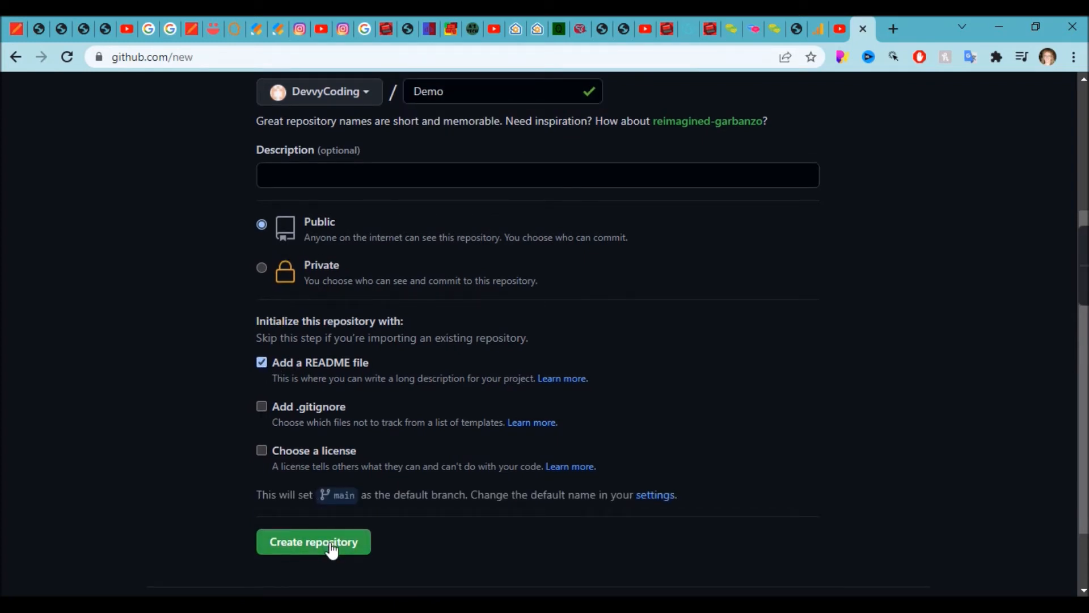
pyautogui.scroll(-3, 751, 463)
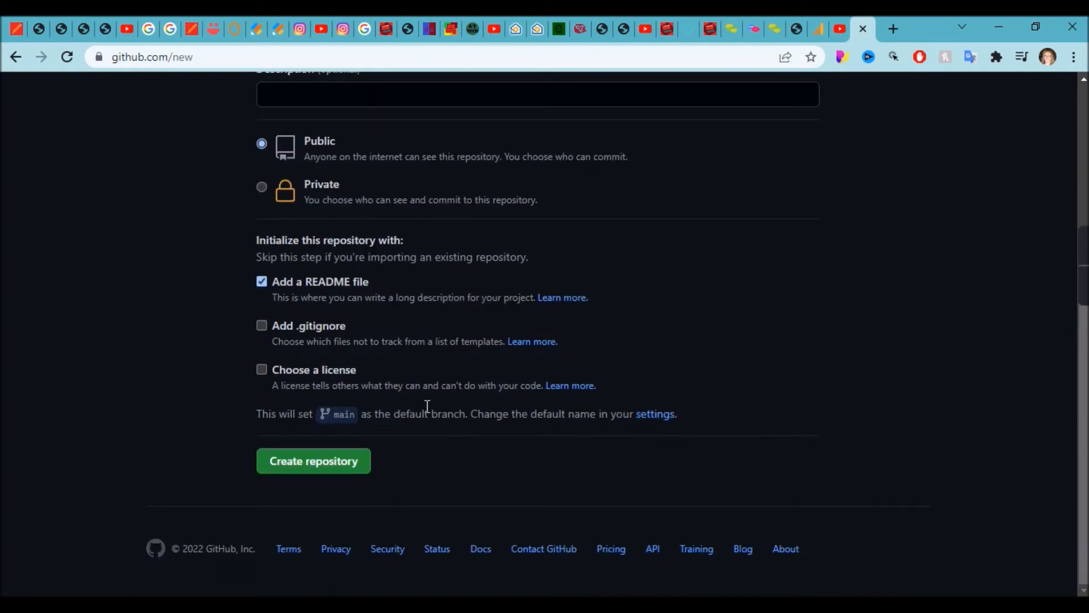
pyautogui.click(298, 469)
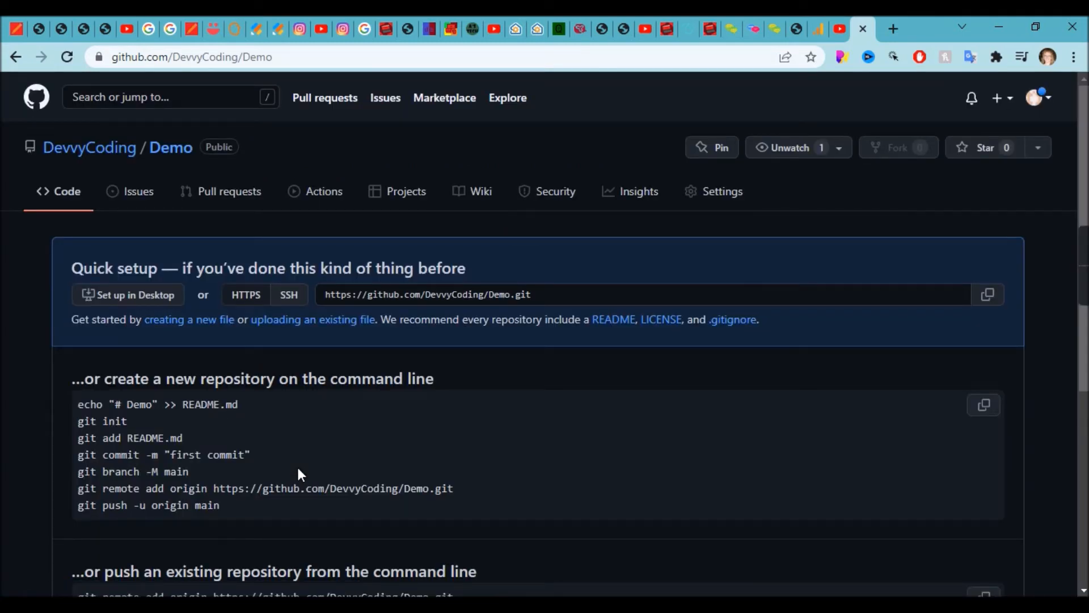
# - Enable GitHub Pages in the Demo repository's settings with the main branch and / (root) folder as source, and save it
pyautogui.click(708, 196)
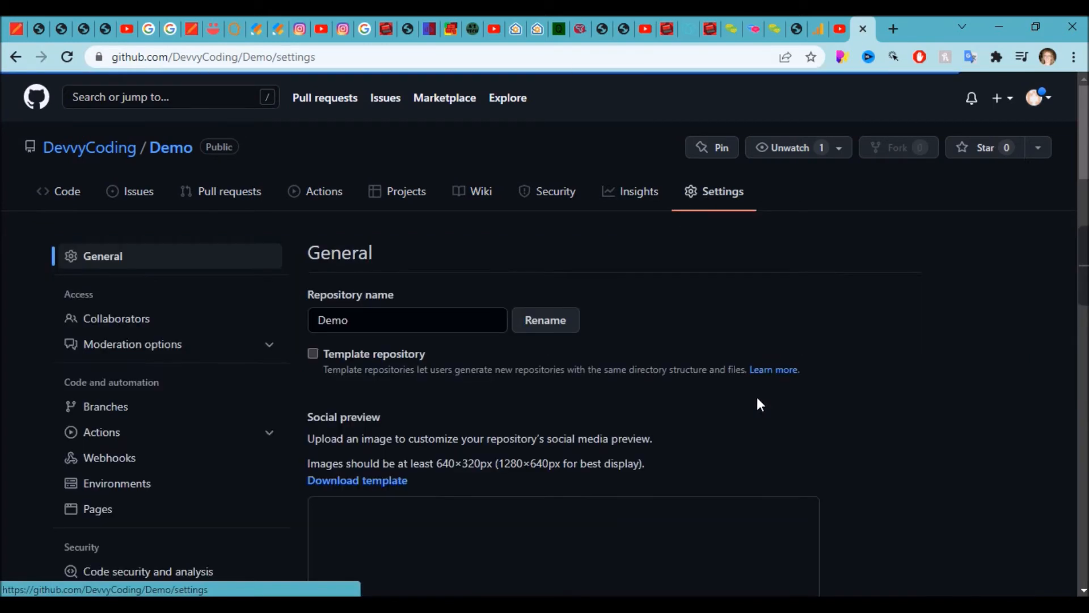
pyautogui.scroll(-7, 759, 403)
pyautogui.scroll(-15, 758, 405)
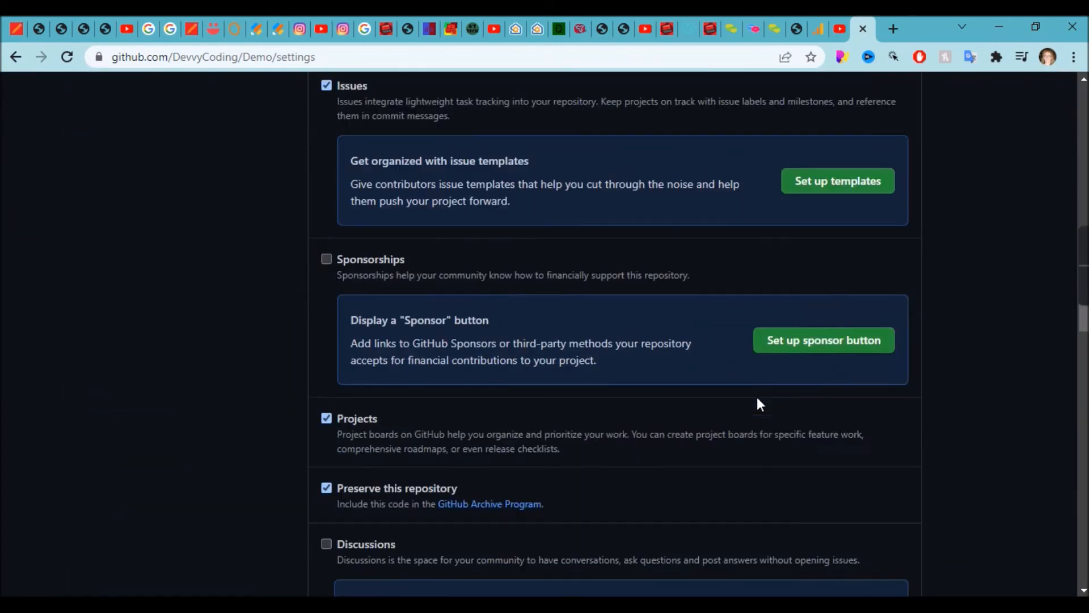
pyautogui.scroll(-10, 758, 403)
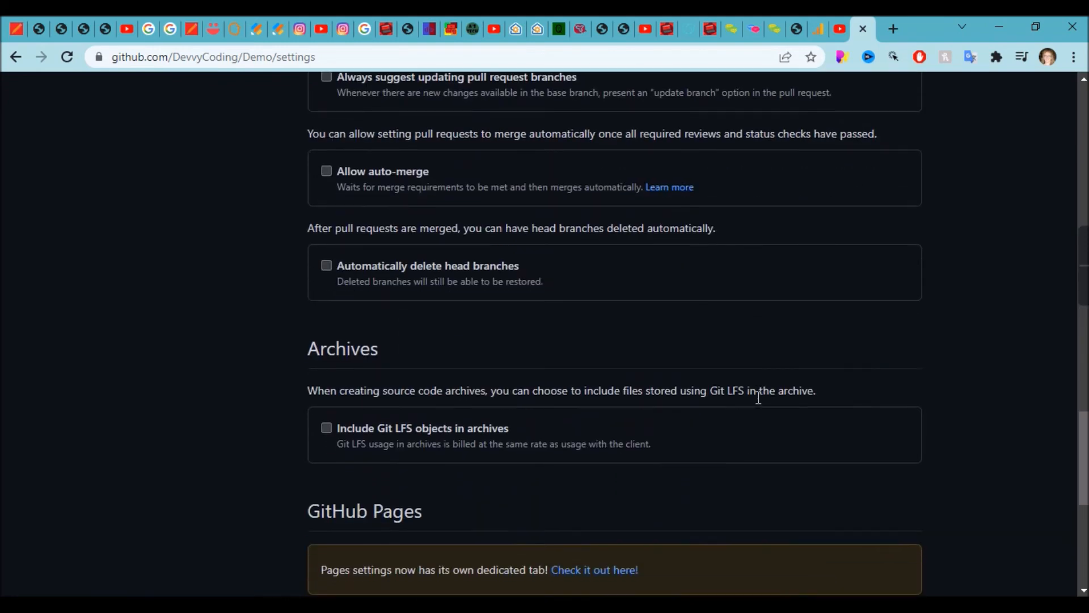
pyautogui.scroll(1, 406, 311)
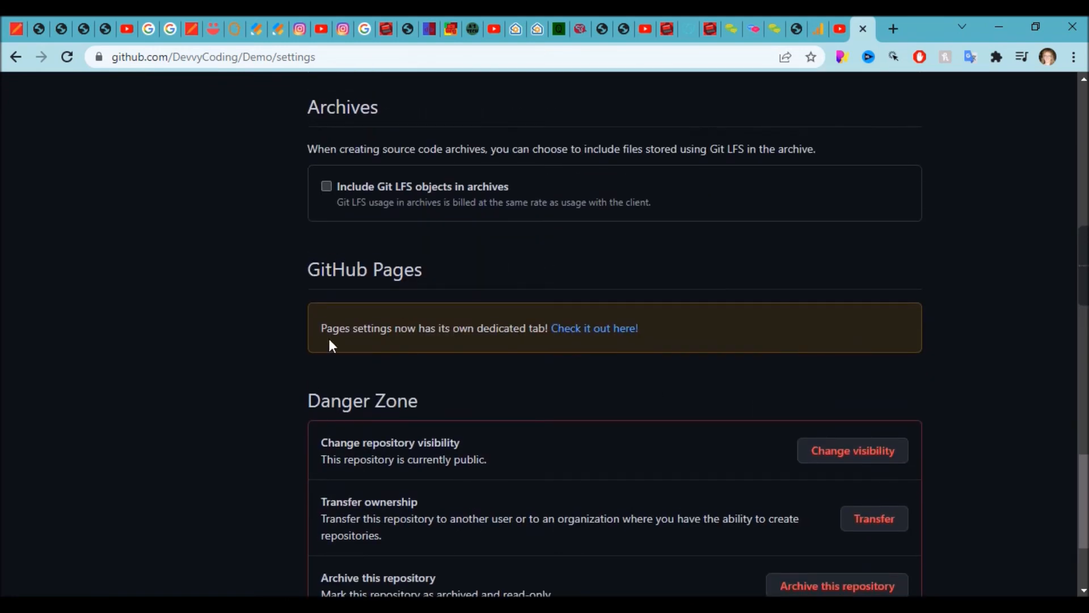
pyautogui.click(584, 338)
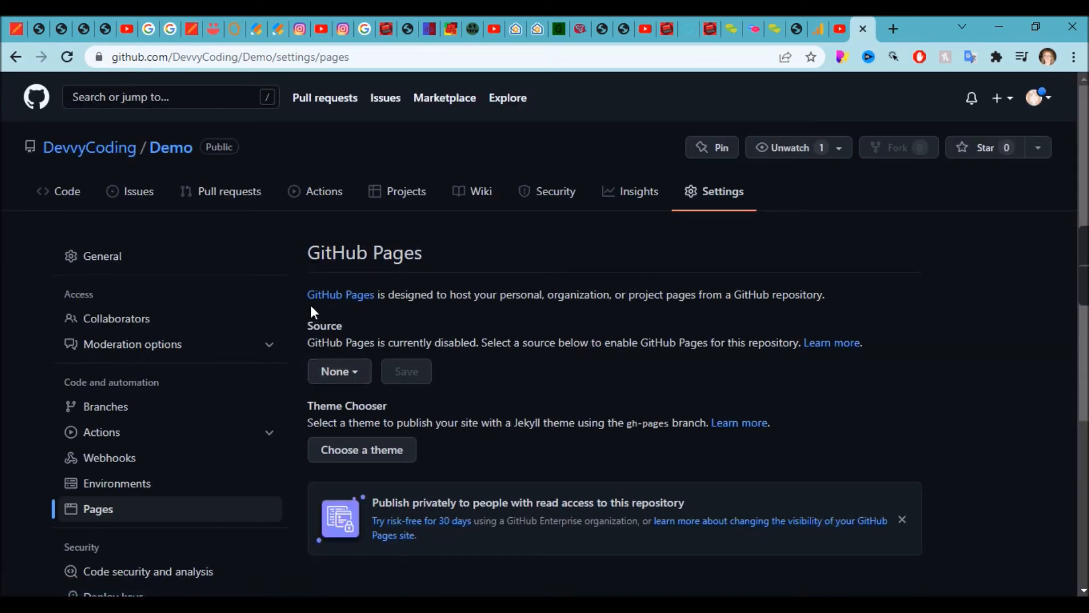
pyautogui.click(339, 371)
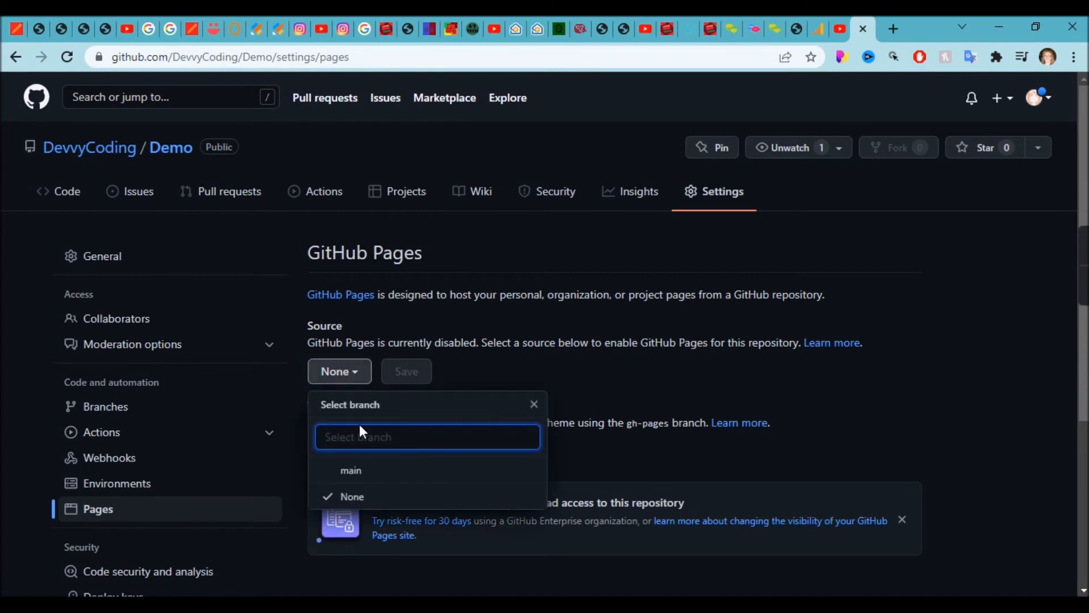
pyautogui.click(351, 471)
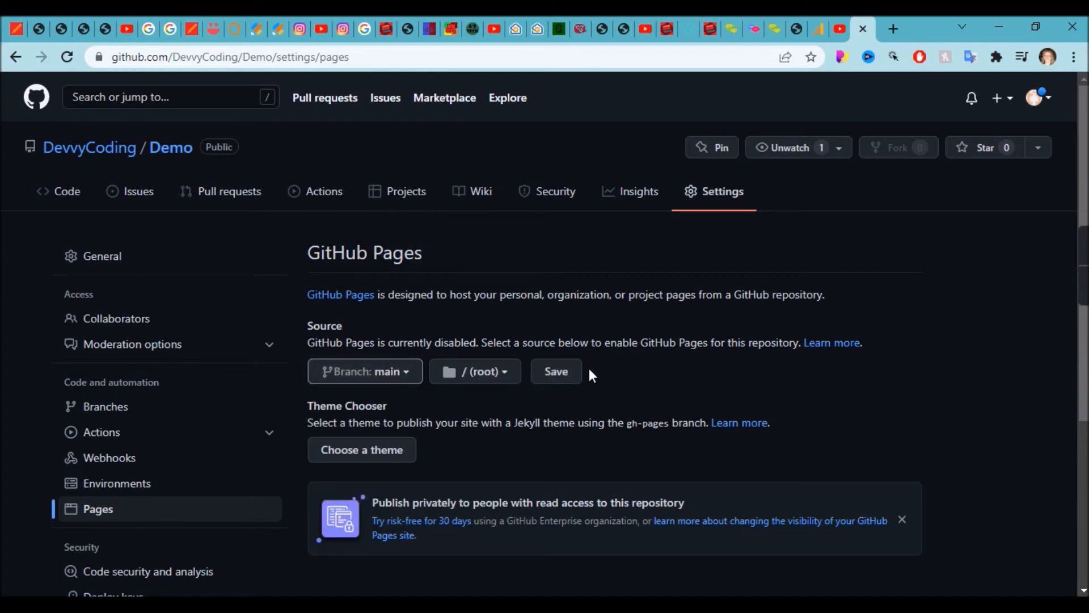
pyautogui.click(552, 372)
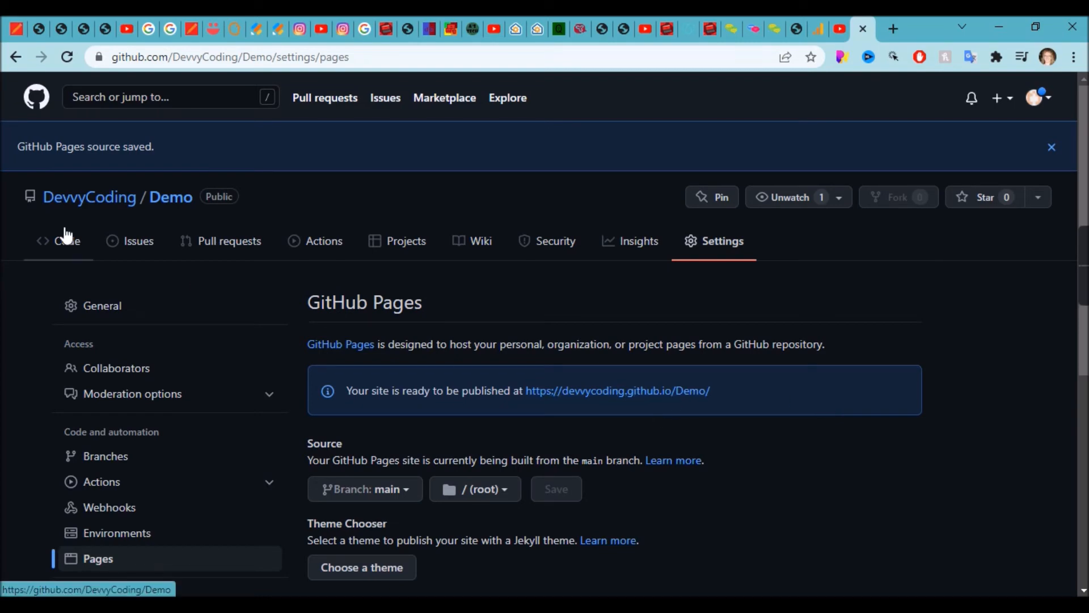
# - Upload Demo.html from the Downloads/.vscode folder to the Demo repository and commit it directly to the main branch
pyautogui.click(56, 250)
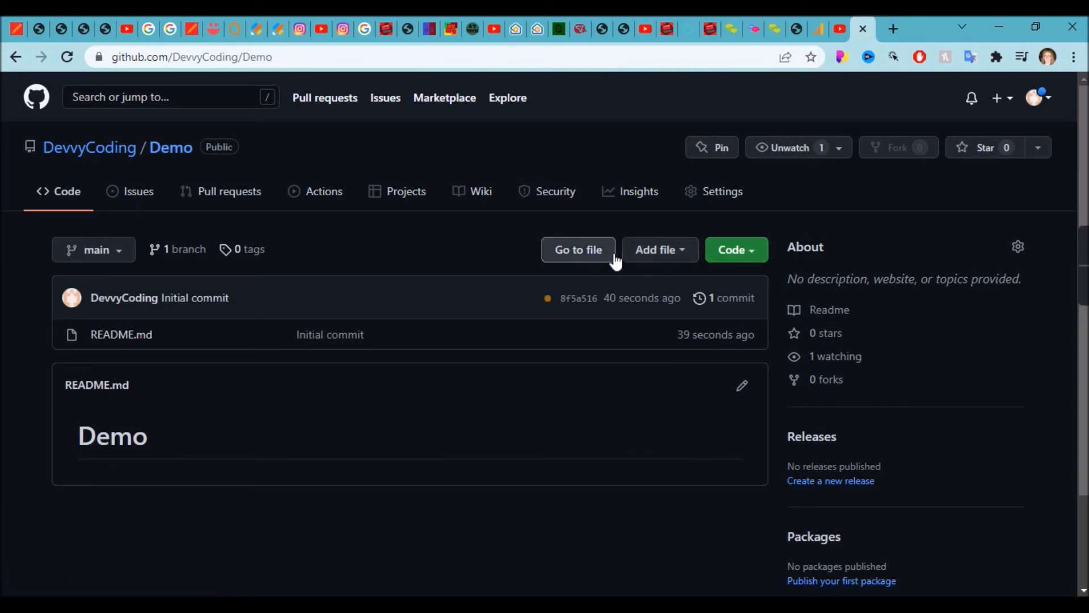
pyautogui.click(646, 247)
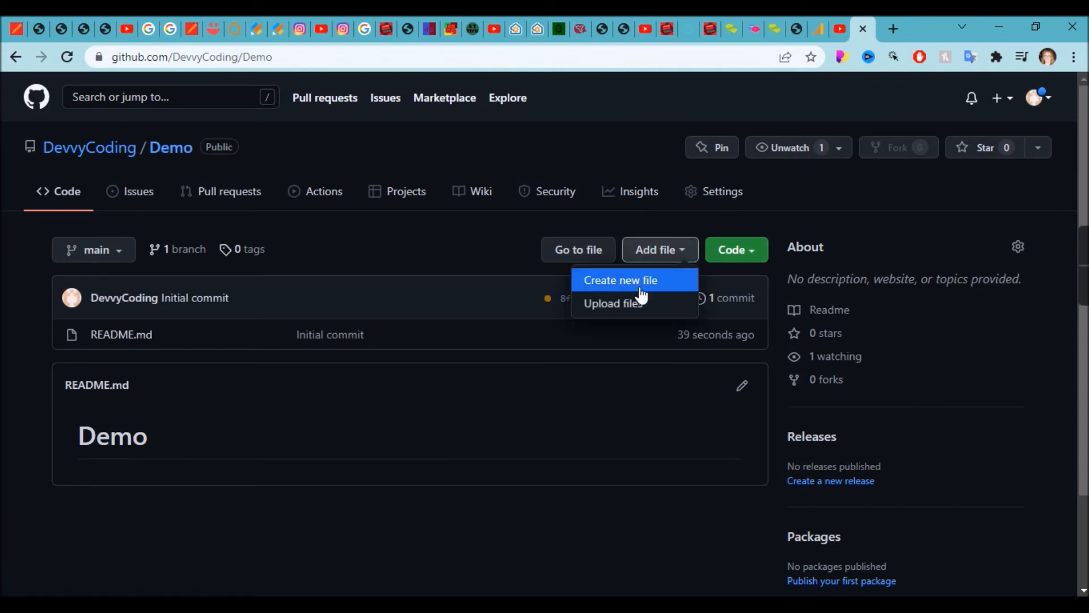
pyautogui.click(632, 306)
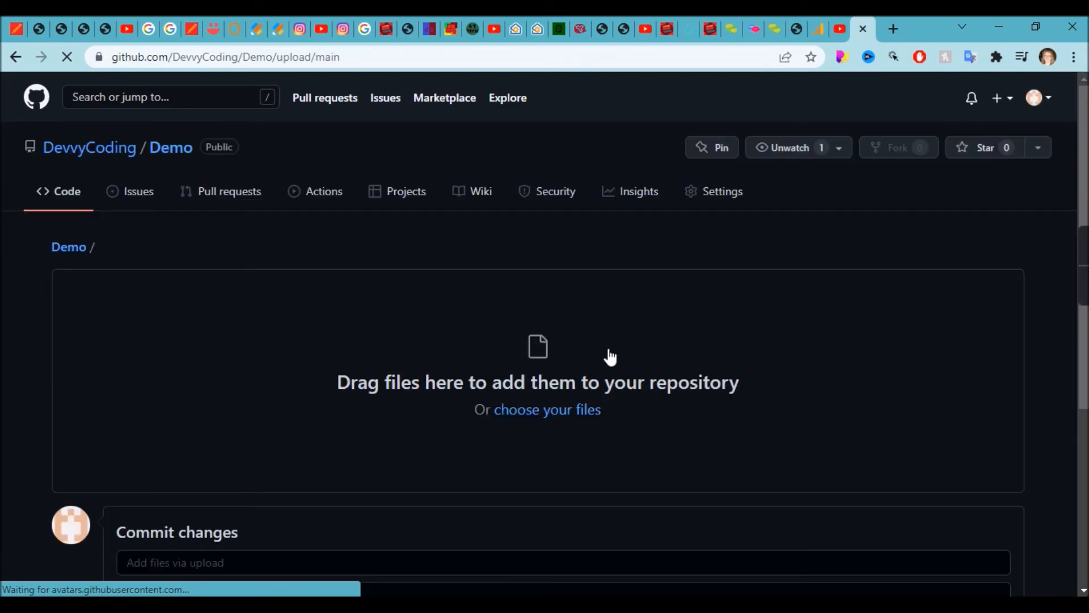
pyautogui.click(554, 410)
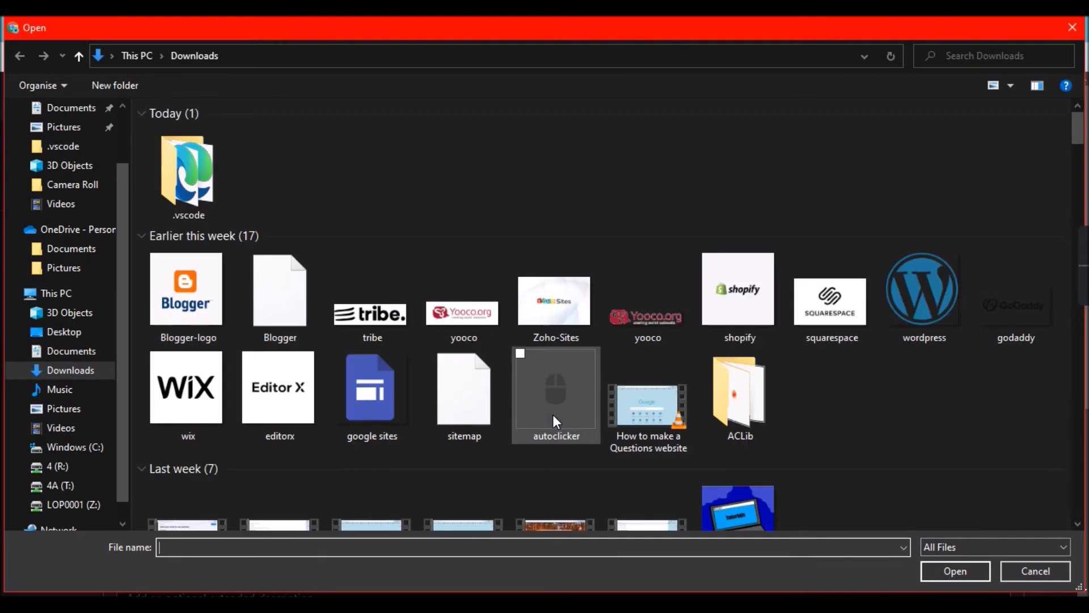
pyautogui.doubleClick(197, 177)
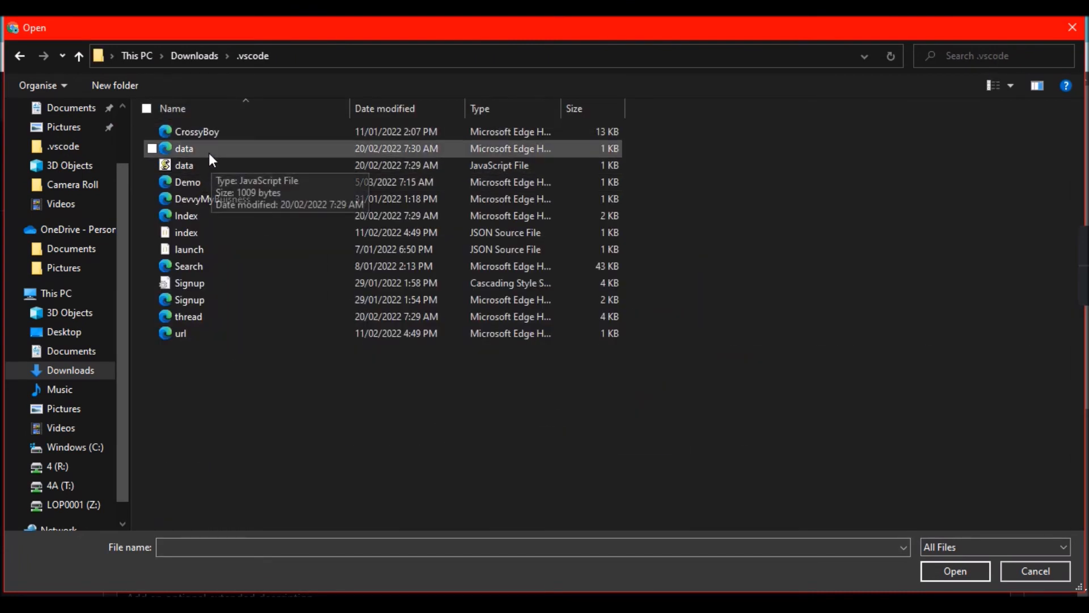
pyautogui.doubleClick(206, 182)
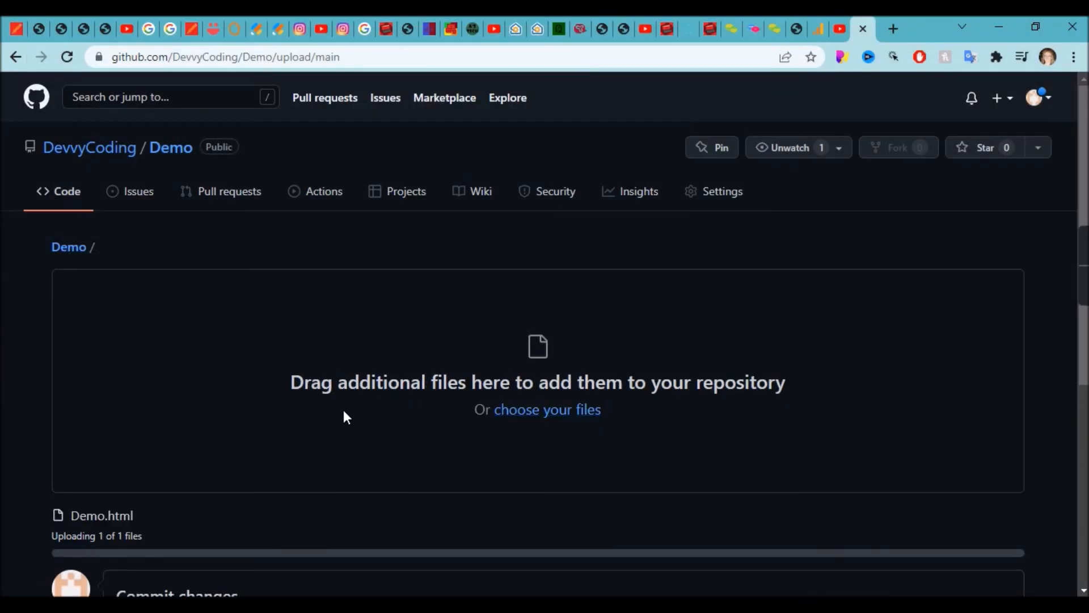
pyautogui.scroll(-5, 343, 411)
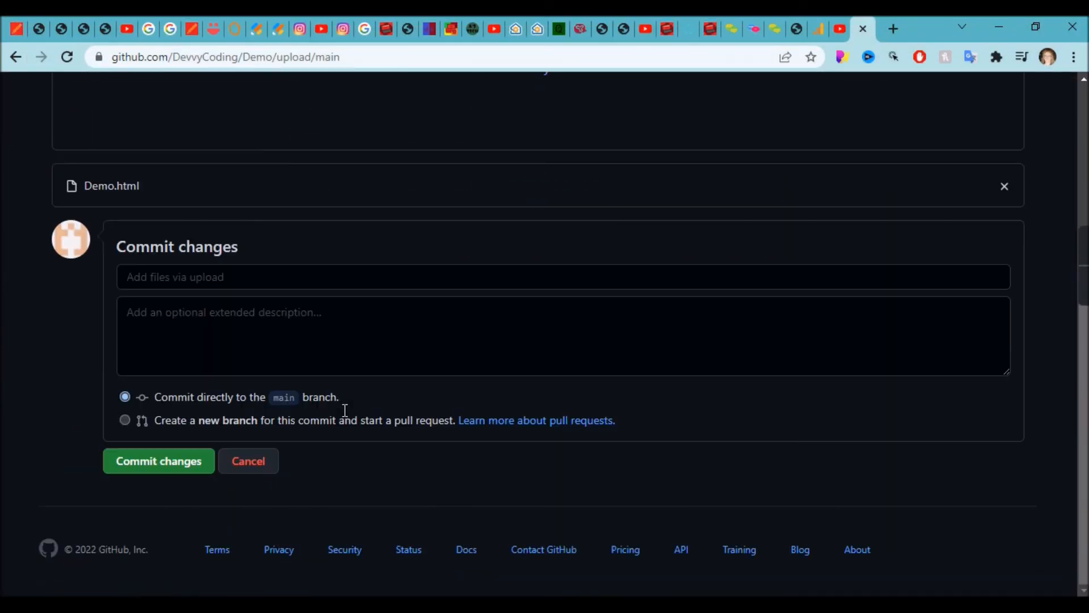
pyautogui.click(163, 467)
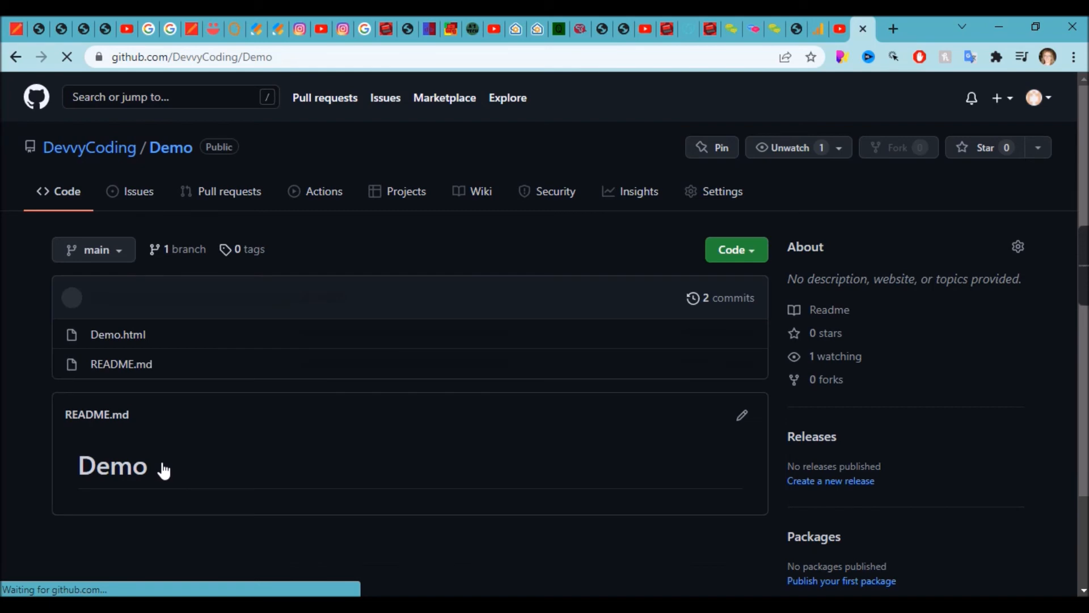
pyautogui.click(701, 193)
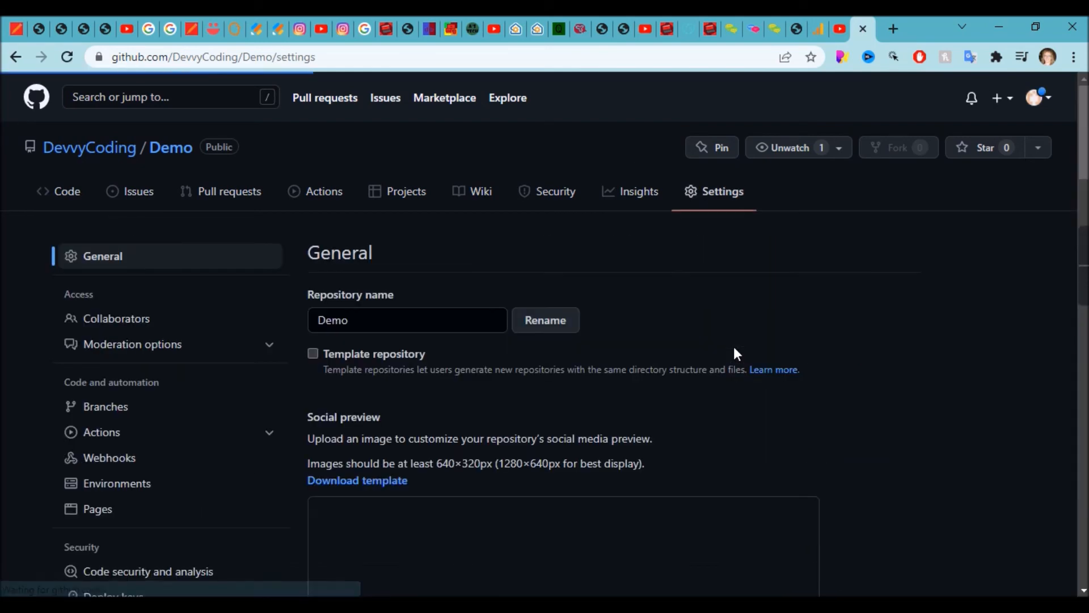
pyautogui.scroll(-20, 734, 313)
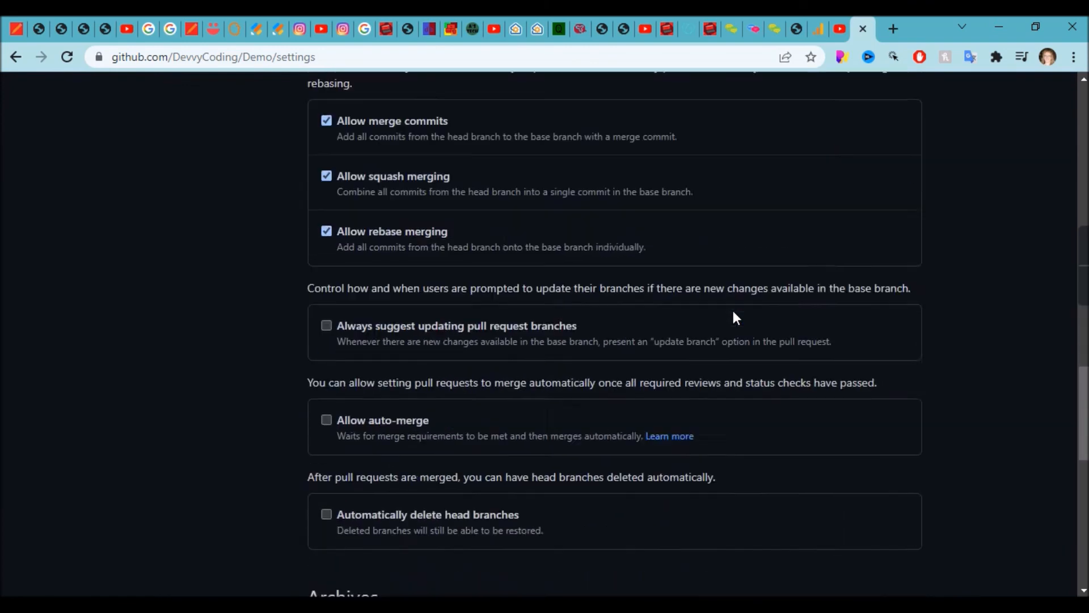
pyautogui.scroll(-3, 733, 313)
pyautogui.click(612, 249)
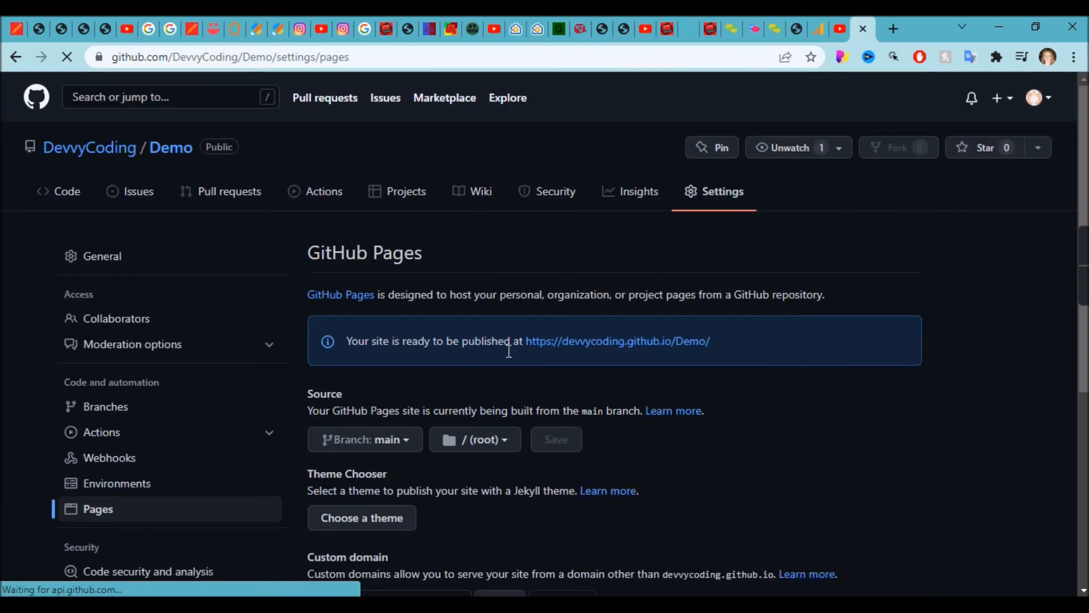
pyautogui.click(616, 343)
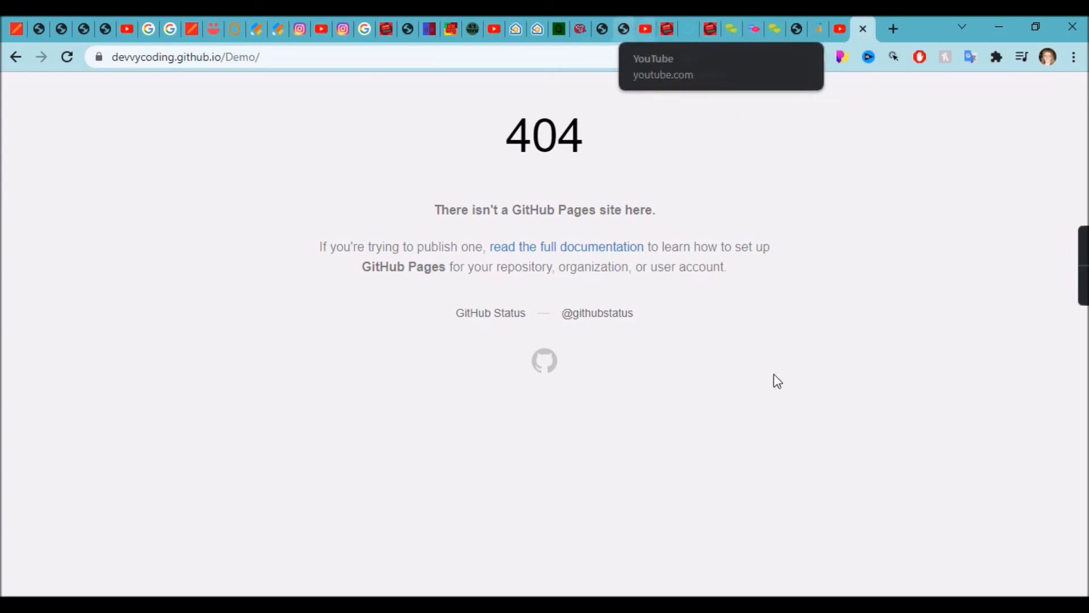
pyautogui.hotkey('alt', 'Tab')
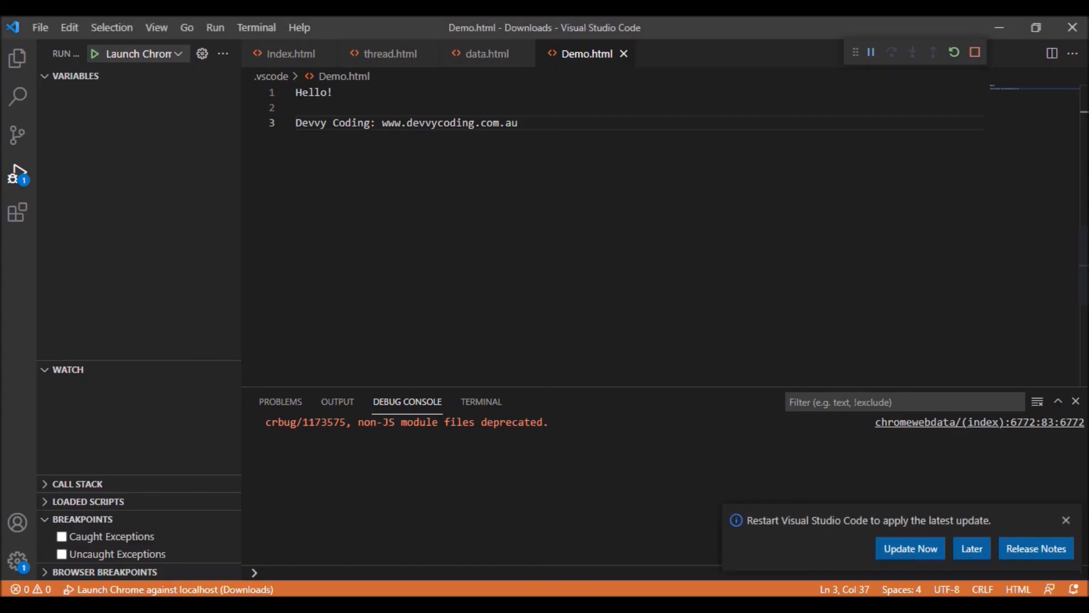
pyautogui.moveTo(493, 593)
pyautogui.click(440, 564)
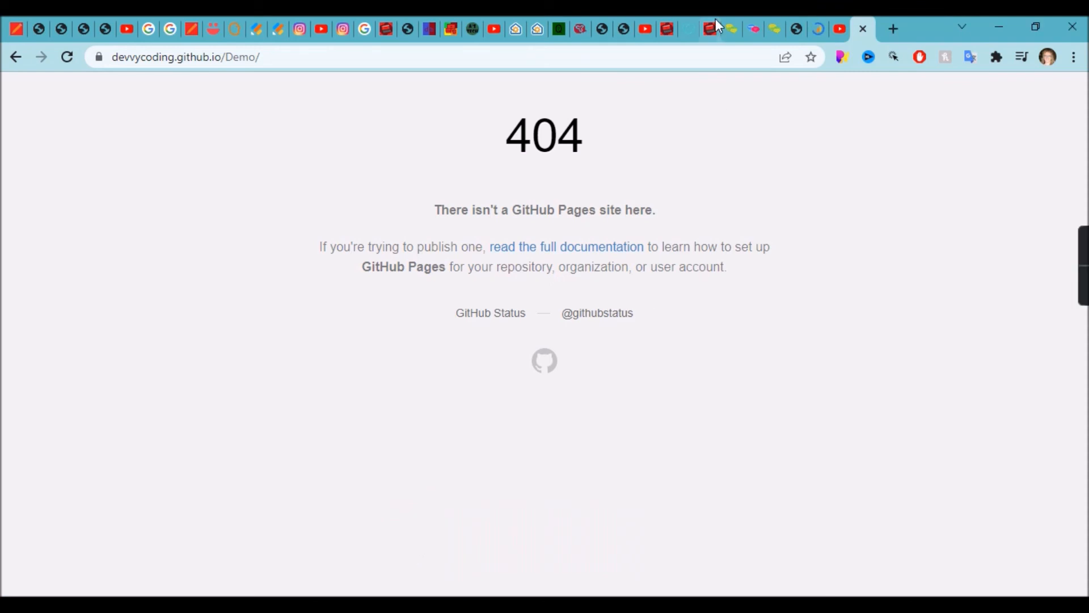
# - Go back to the GitHub Pages settings, review the publishing options, then reopen the Demo site link and reload the page
pyautogui.click(3, 57)
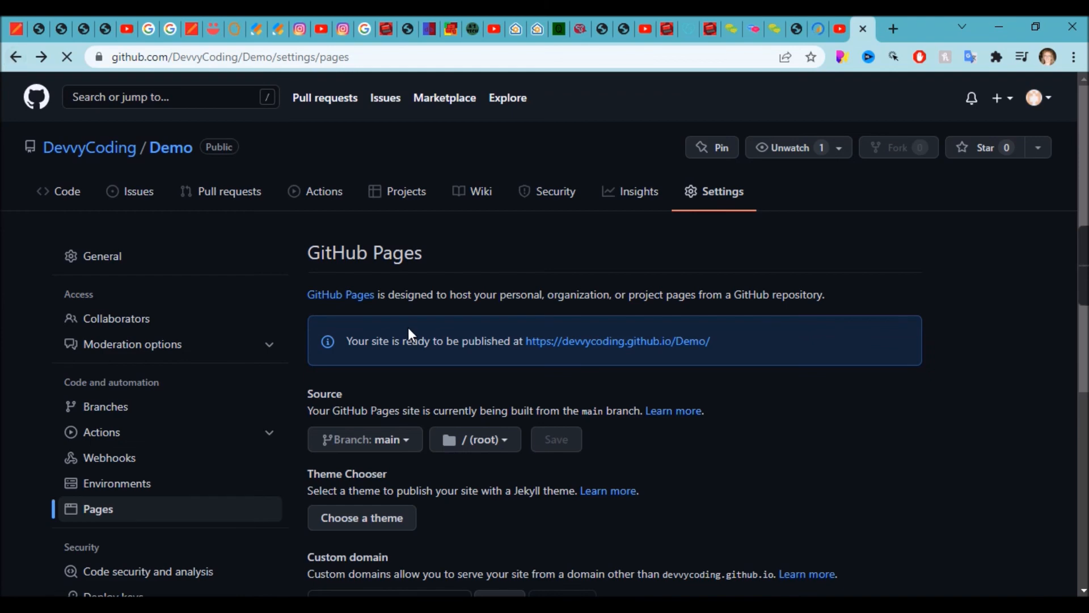
pyautogui.scroll(-3, 577, 487)
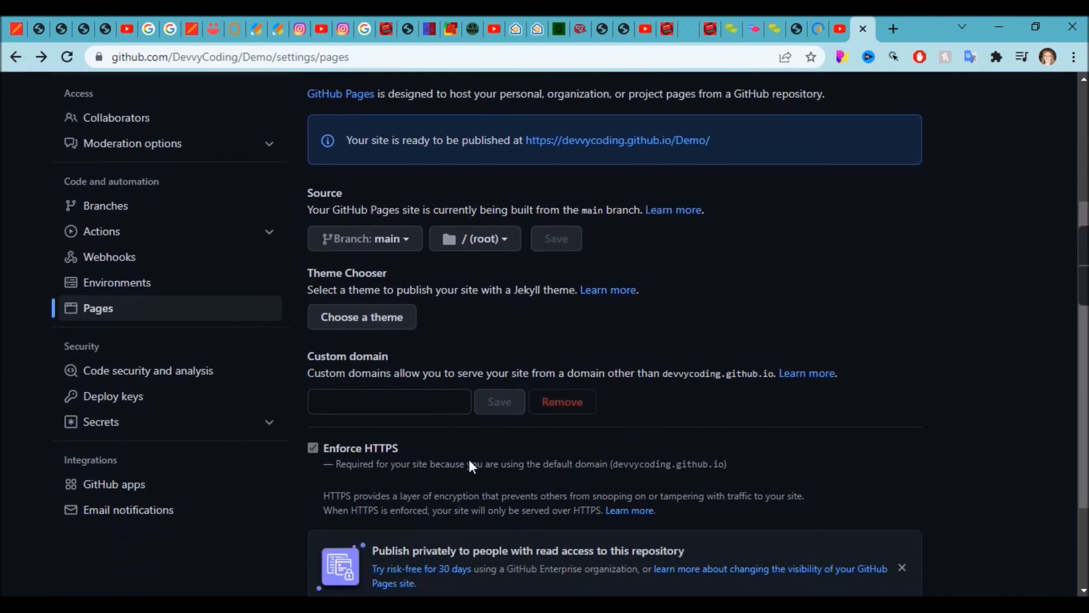
pyautogui.scroll(-3, 311, 556)
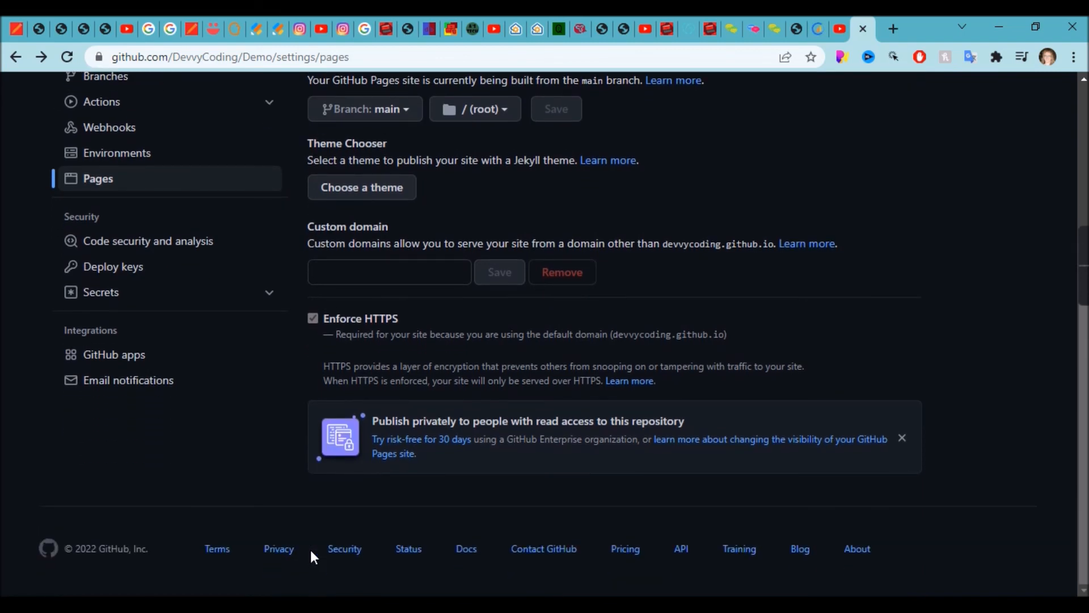
pyautogui.scroll(3, 311, 550)
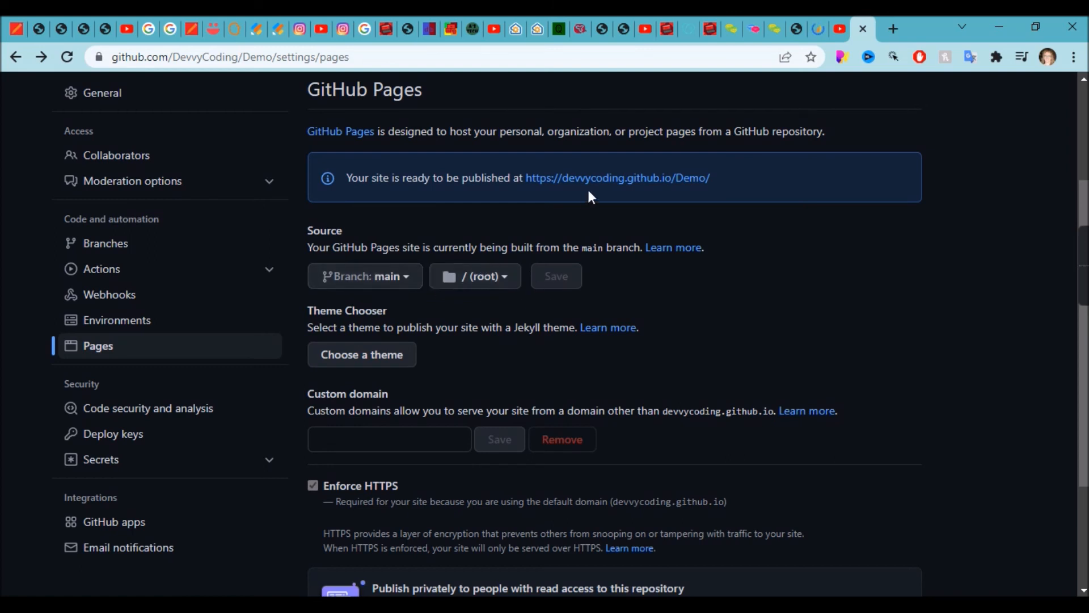
pyautogui.click(686, 179)
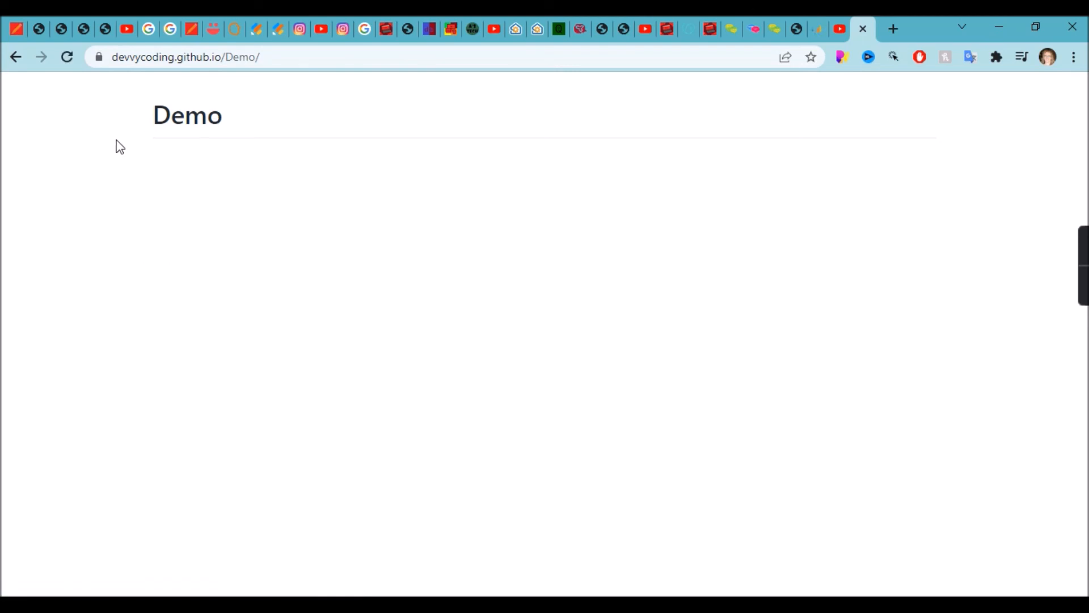
pyautogui.click(67, 59)
pyautogui.click(223, 56)
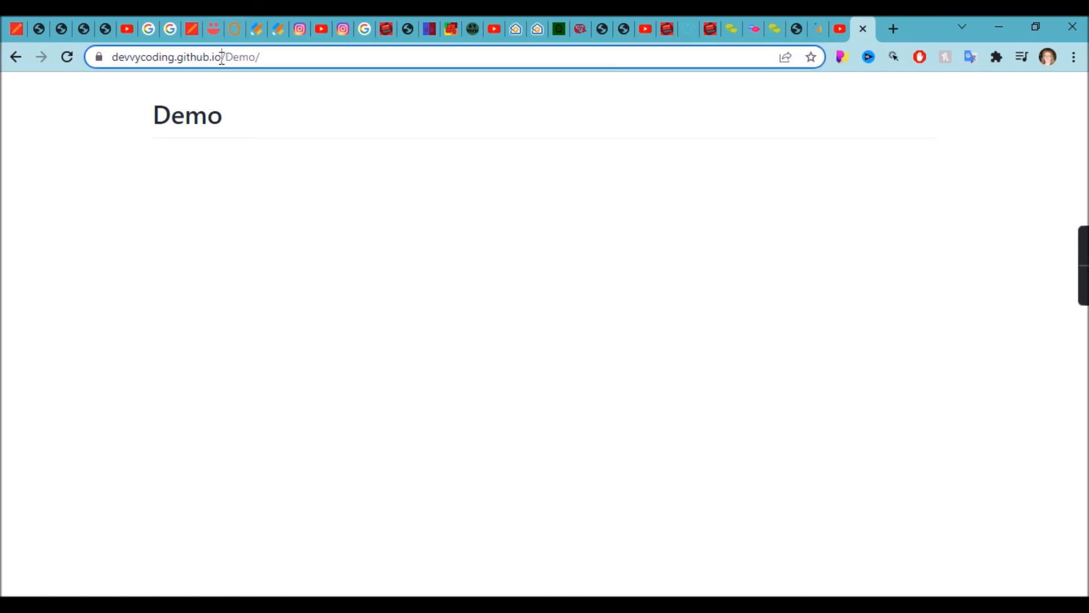
pyautogui.click(230, 61)
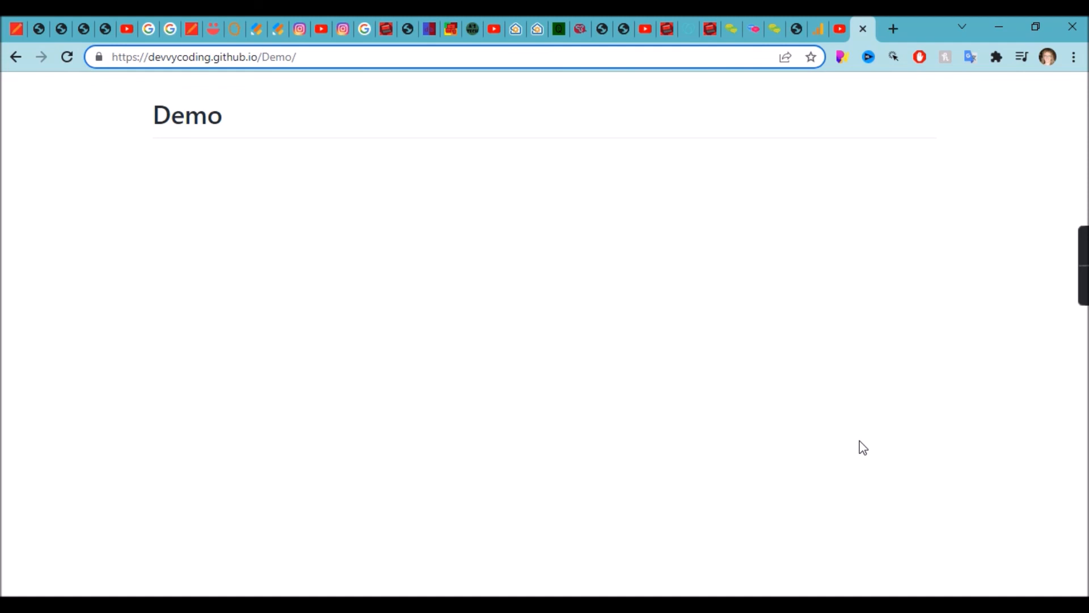
pyautogui.moveTo(1081, 274)
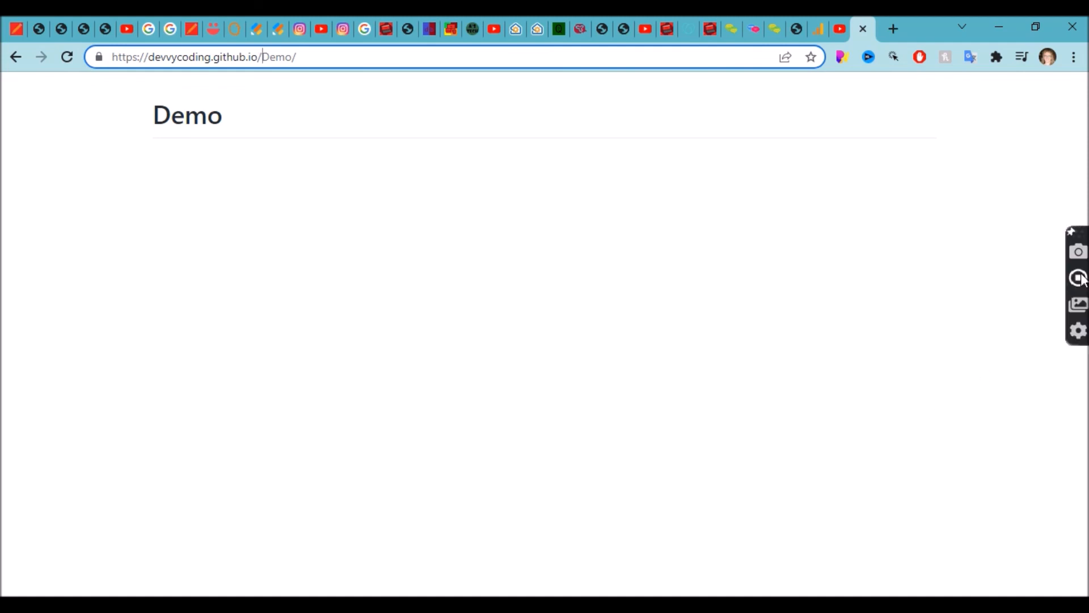